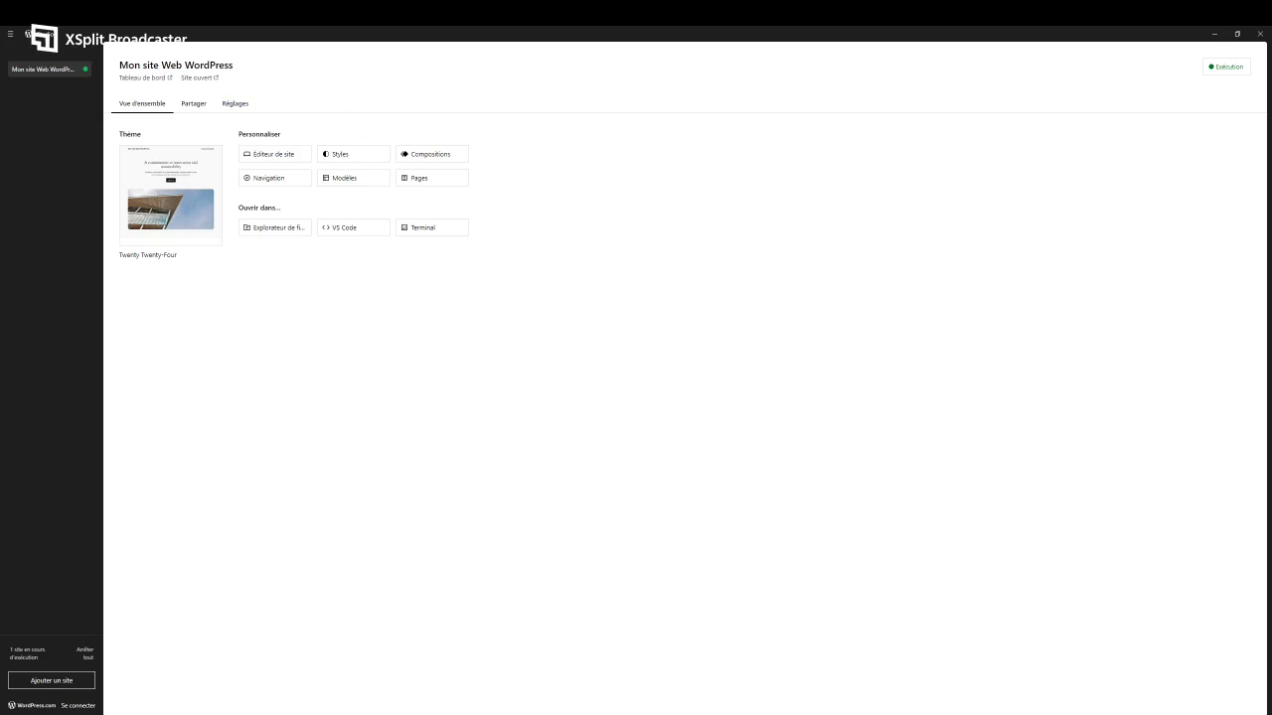
{"action": "left_click", "coordinate": [10, 34]}
{"action": "mouse_move", "coordinate": [45, 51]}
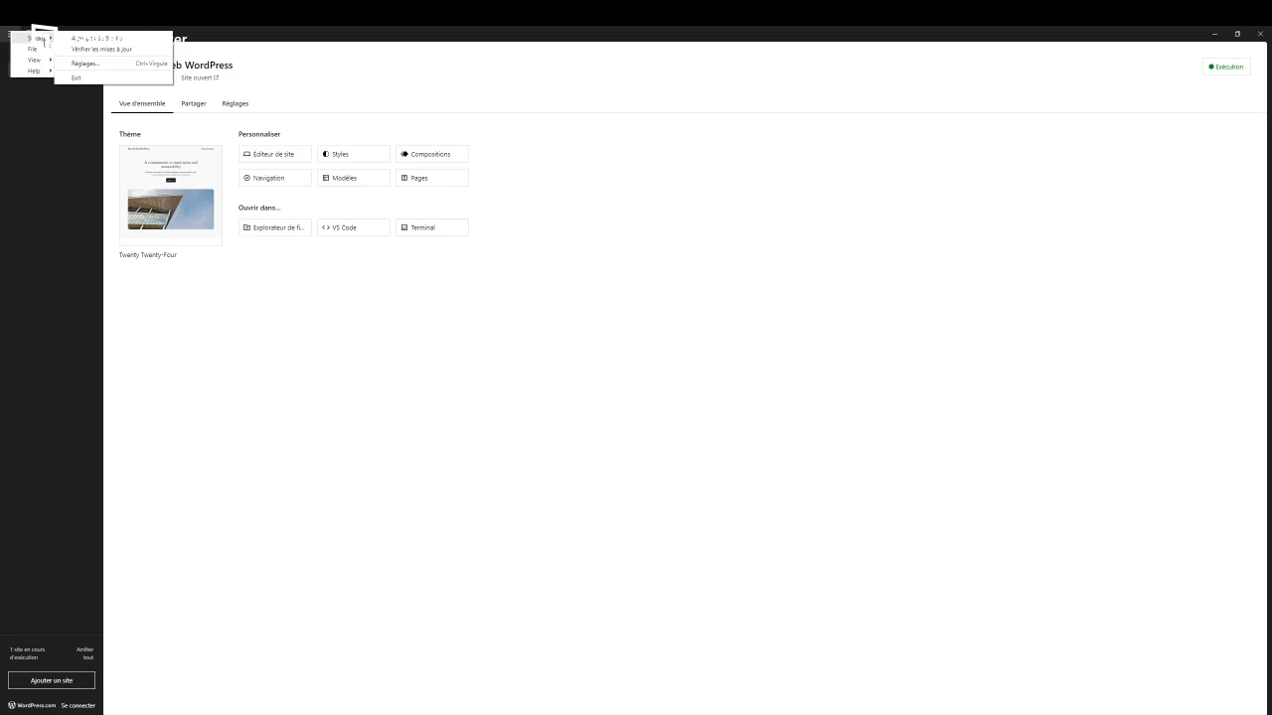
{"action": "left_click", "coordinate": [58, 198]}
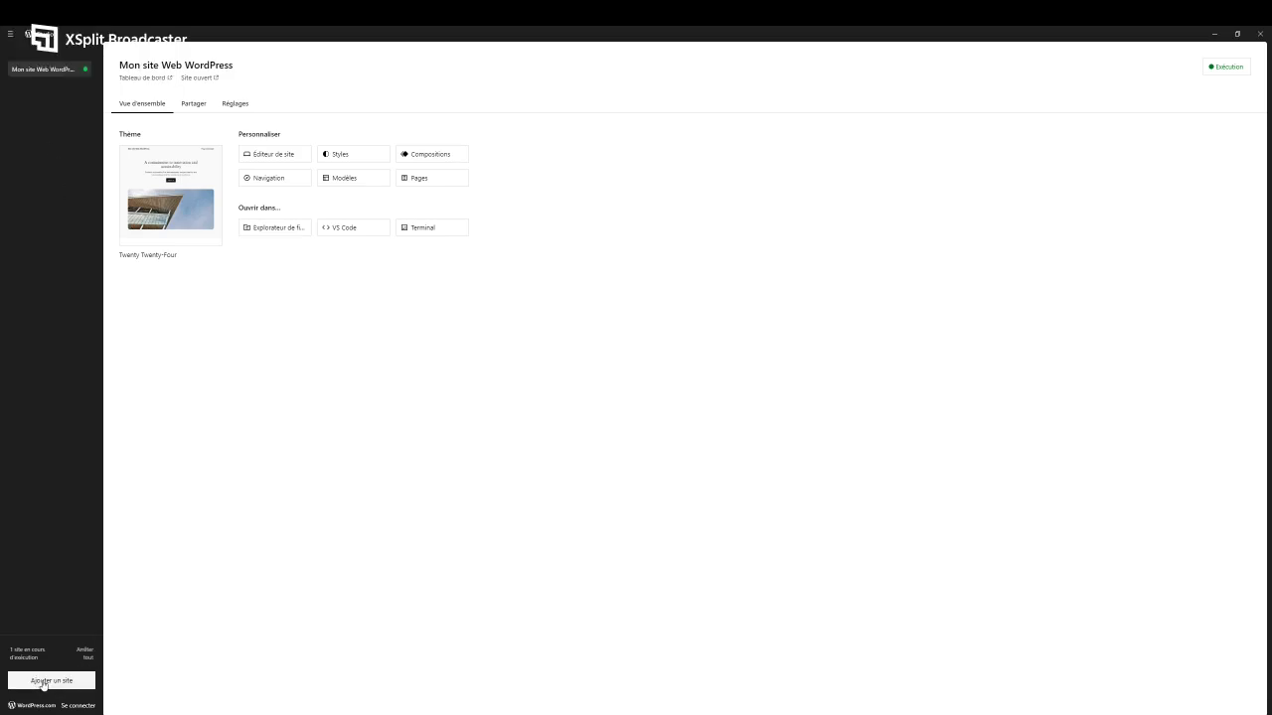
{"action": "left_click", "coordinate": [44, 682]}
{"action": "left_click", "coordinate": [251, 311]}
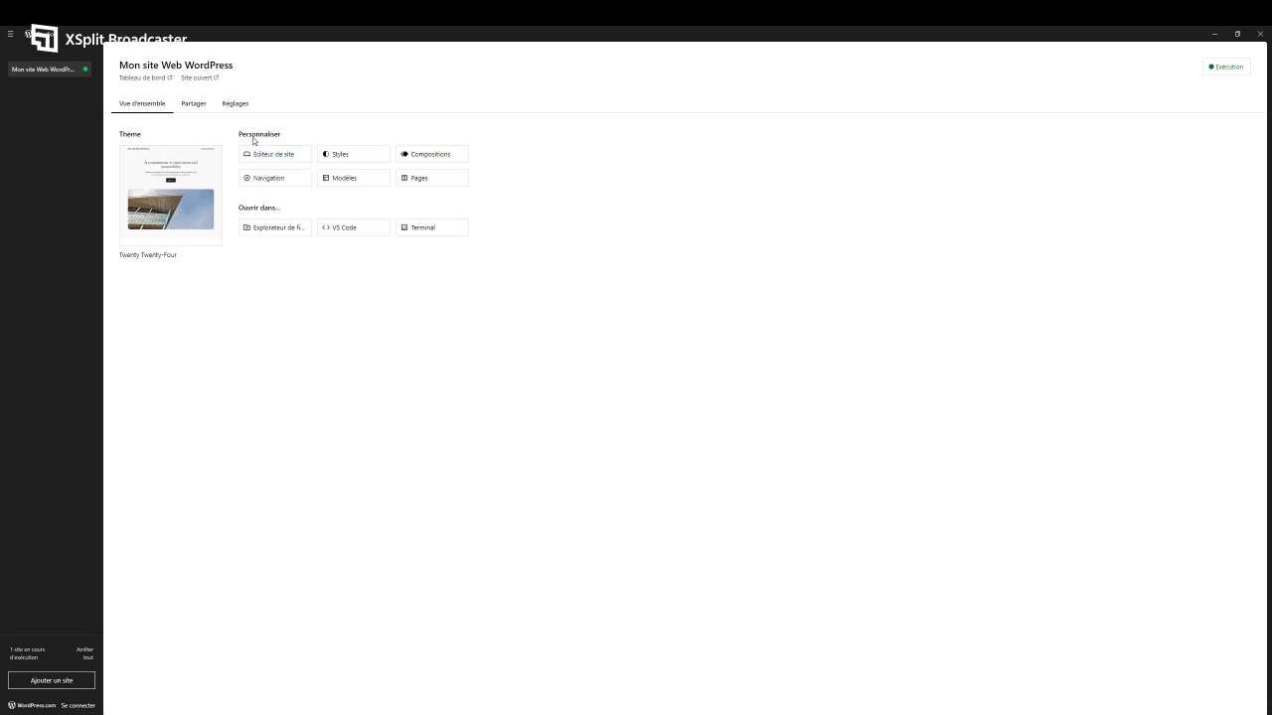
Open the local site's WordPress dashboard in the browser and close the other tab showing the site editor.
{"action": "left_click", "coordinate": [144, 78]}
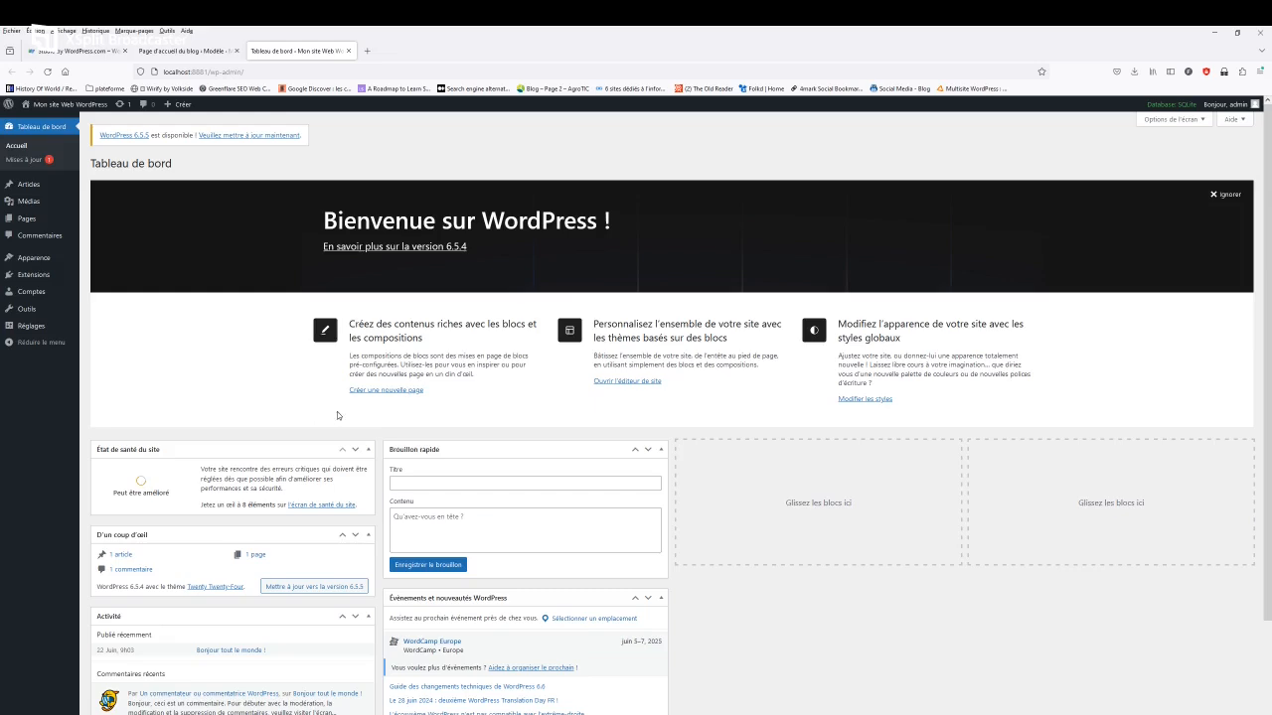
{"action": "scroll", "coordinate": [682, 455], "scroll_direction": "down", "scroll_amount": 3}
{"action": "scroll", "coordinate": [681, 457], "scroll_direction": "up", "scroll_amount": 3}
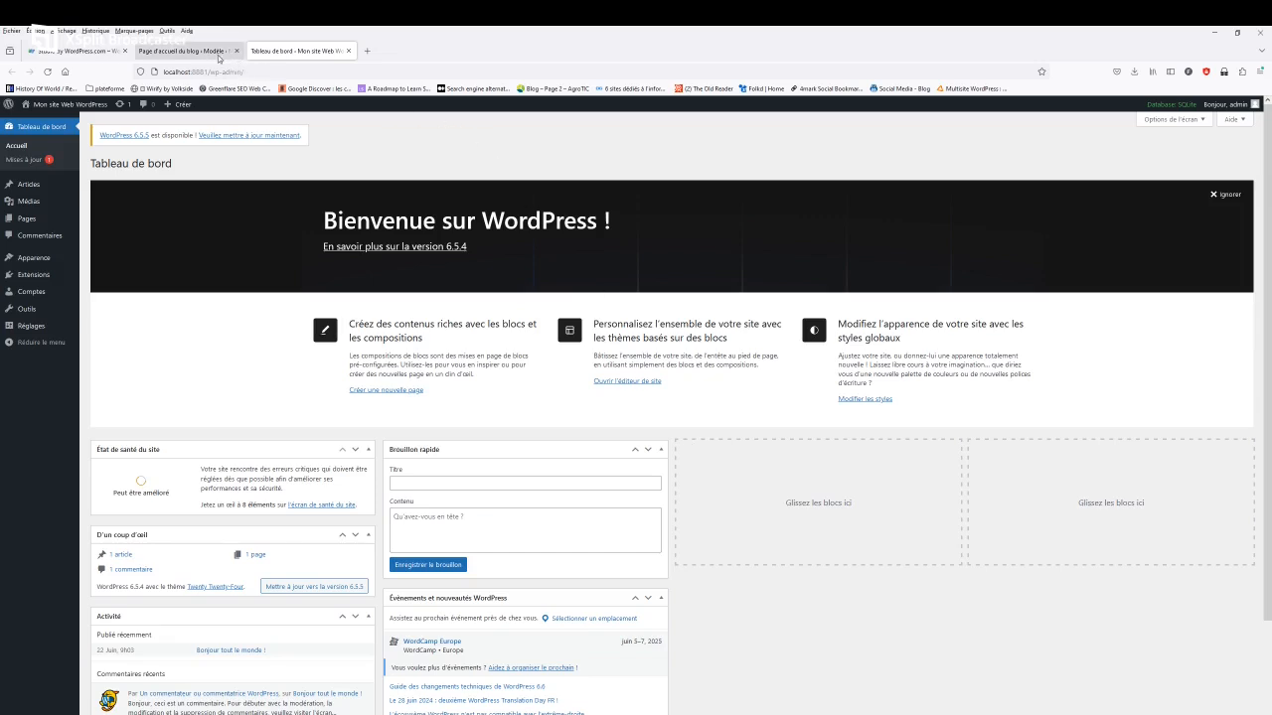
{"action": "left_click", "coordinate": [198, 51]}
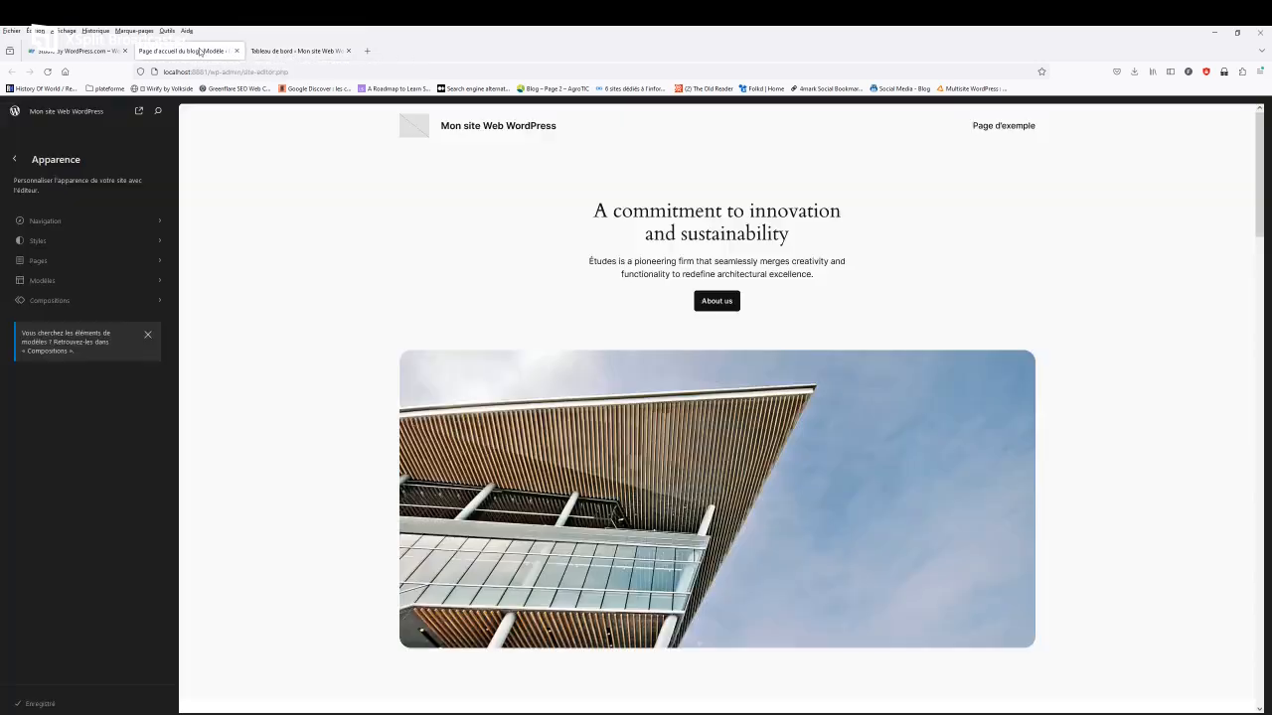
{"action": "left_click", "coordinate": [284, 52]}
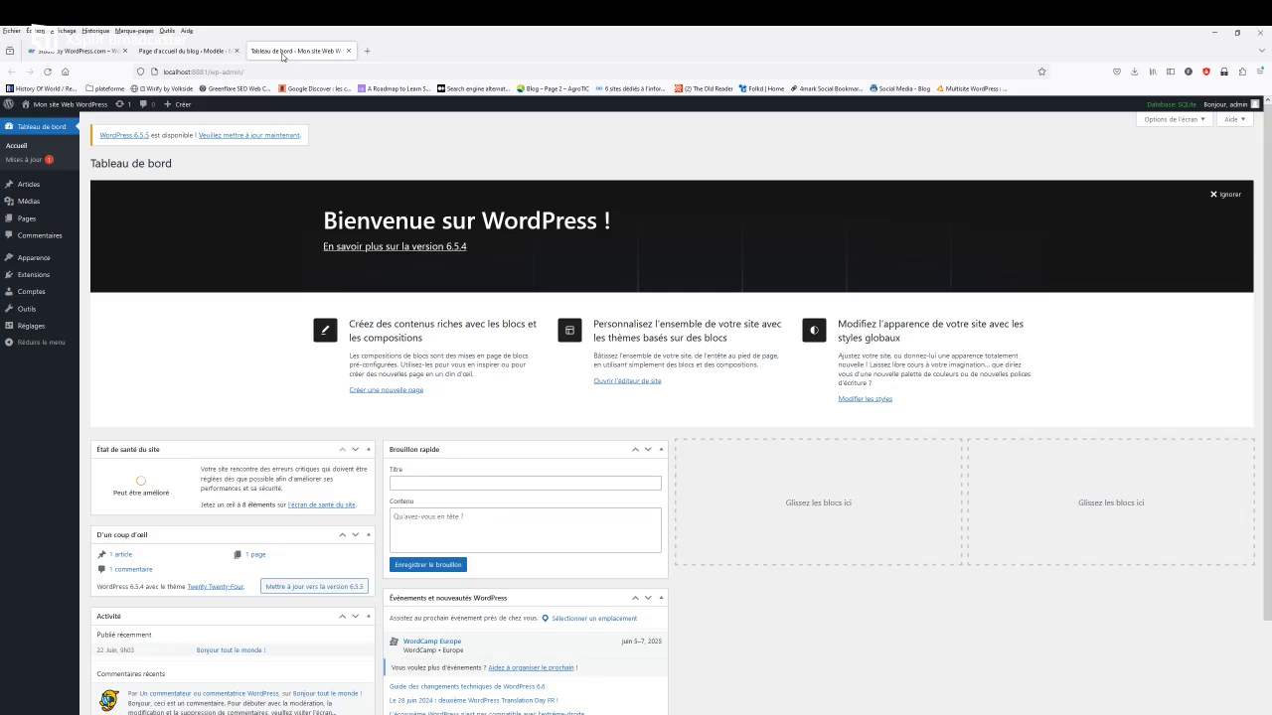
{"action": "left_click", "coordinate": [237, 51]}
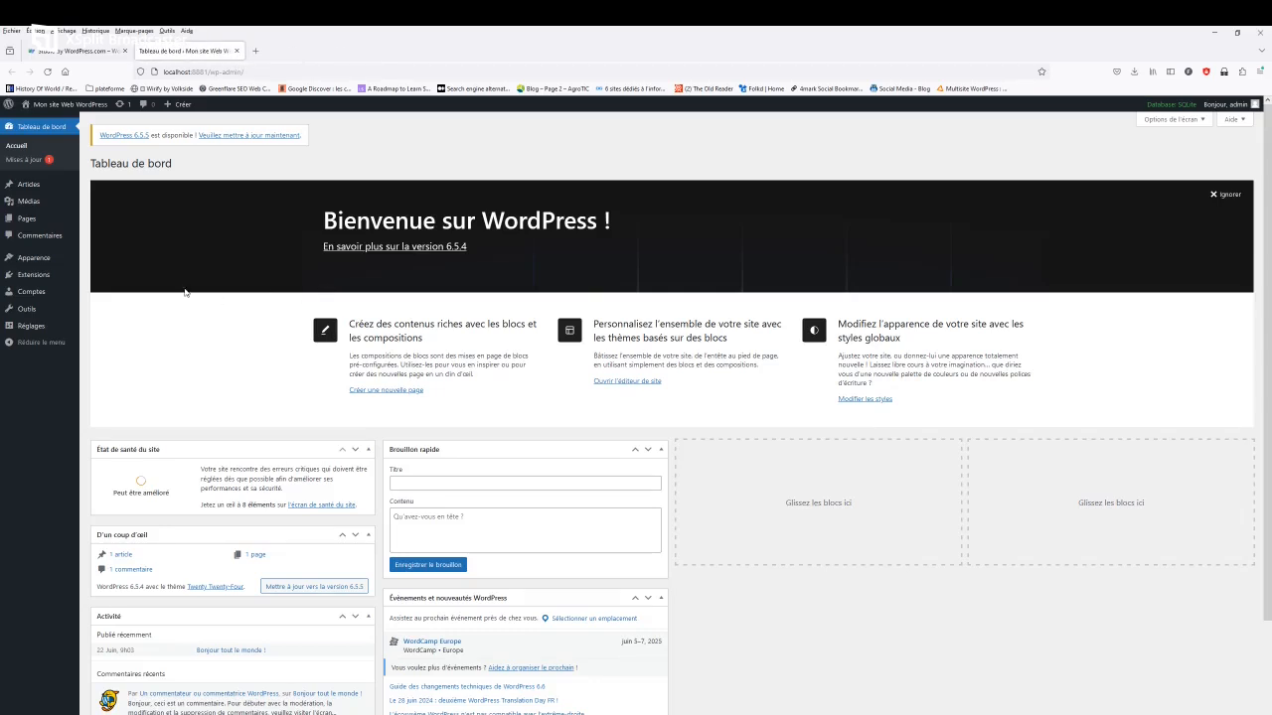
Update WordPress to version 6.5.5-fr_FR and skim the new version's release page.
{"action": "left_click", "coordinate": [24, 167]}
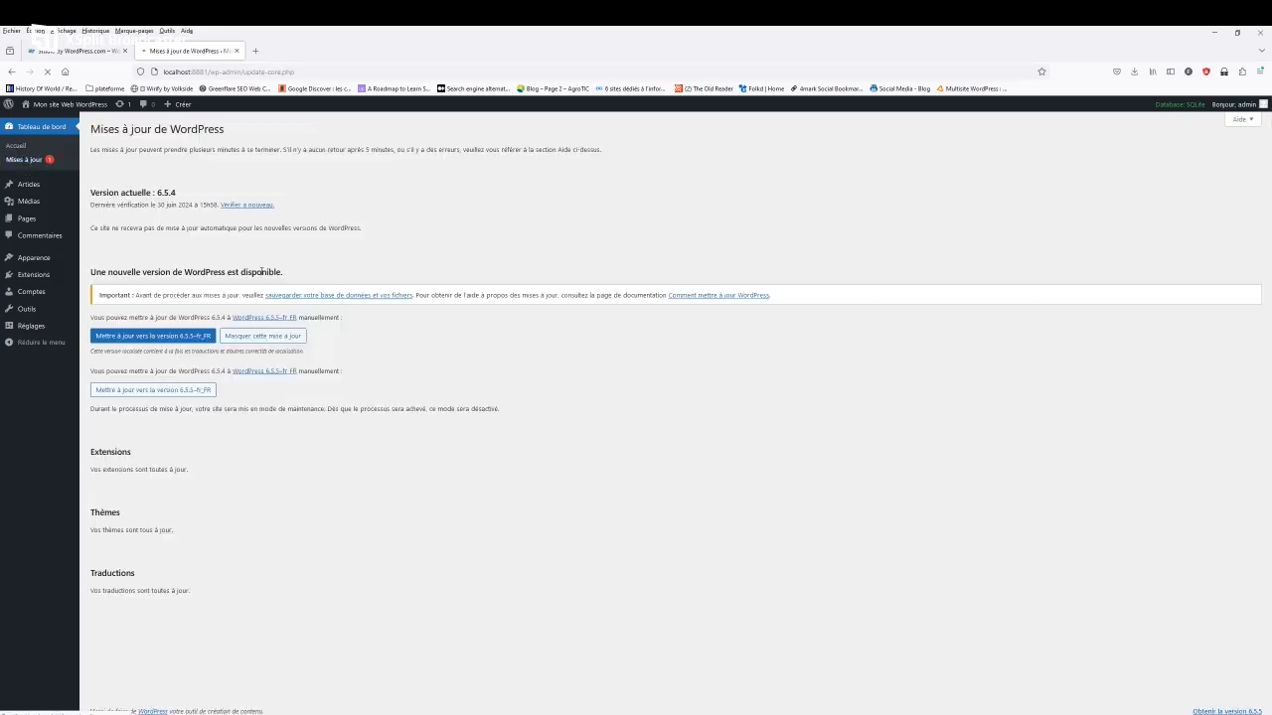
{"action": "left_click", "coordinate": [178, 339]}
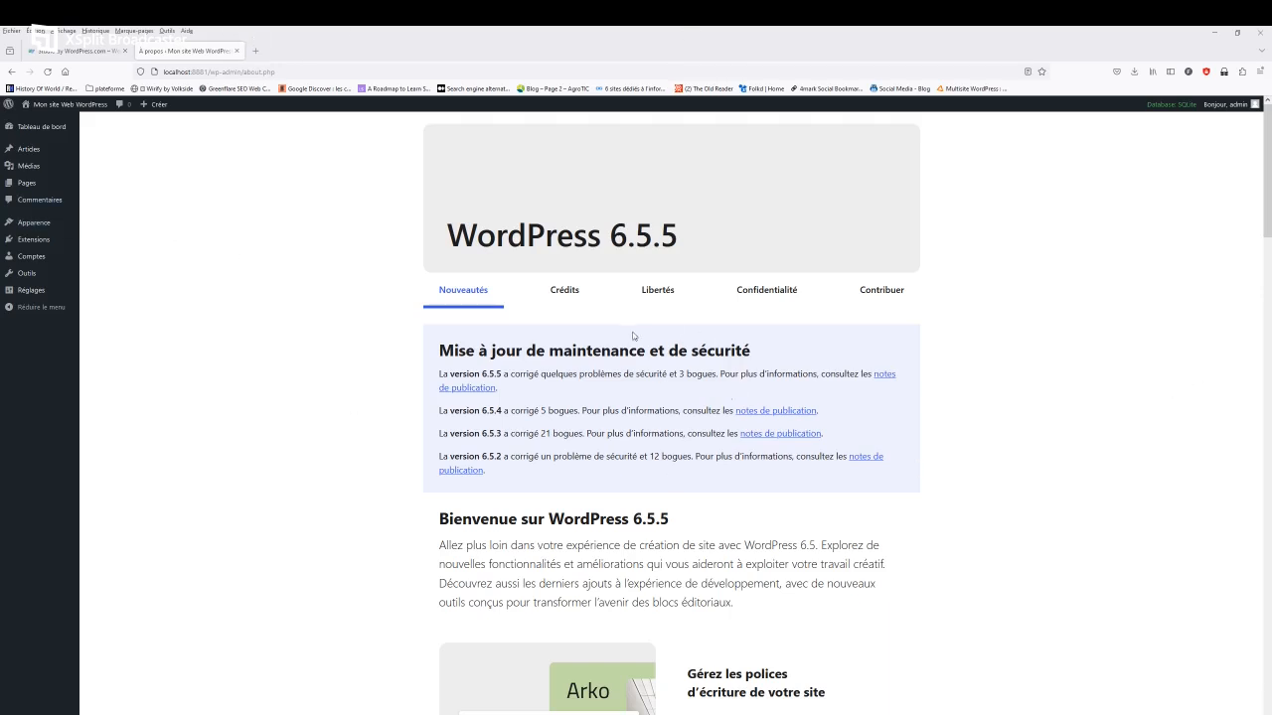
{"action": "scroll", "coordinate": [635, 335], "scroll_direction": "down", "scroll_amount": 4}
{"action": "scroll", "coordinate": [629, 332], "scroll_direction": "up", "scroll_amount": 4}
{"action": "scroll", "coordinate": [588, 319], "scroll_direction": "down", "scroll_amount": 8}
{"action": "scroll", "coordinate": [441, 369], "scroll_direction": "down", "scroll_amount": 5}
{"action": "scroll", "coordinate": [268, 308], "scroll_direction": "up", "scroll_amount": 15}
Look through the site's admin lists of posts, pages, installed themes, extensions and user accounts.
{"action": "mouse_move", "coordinate": [45, 132]}
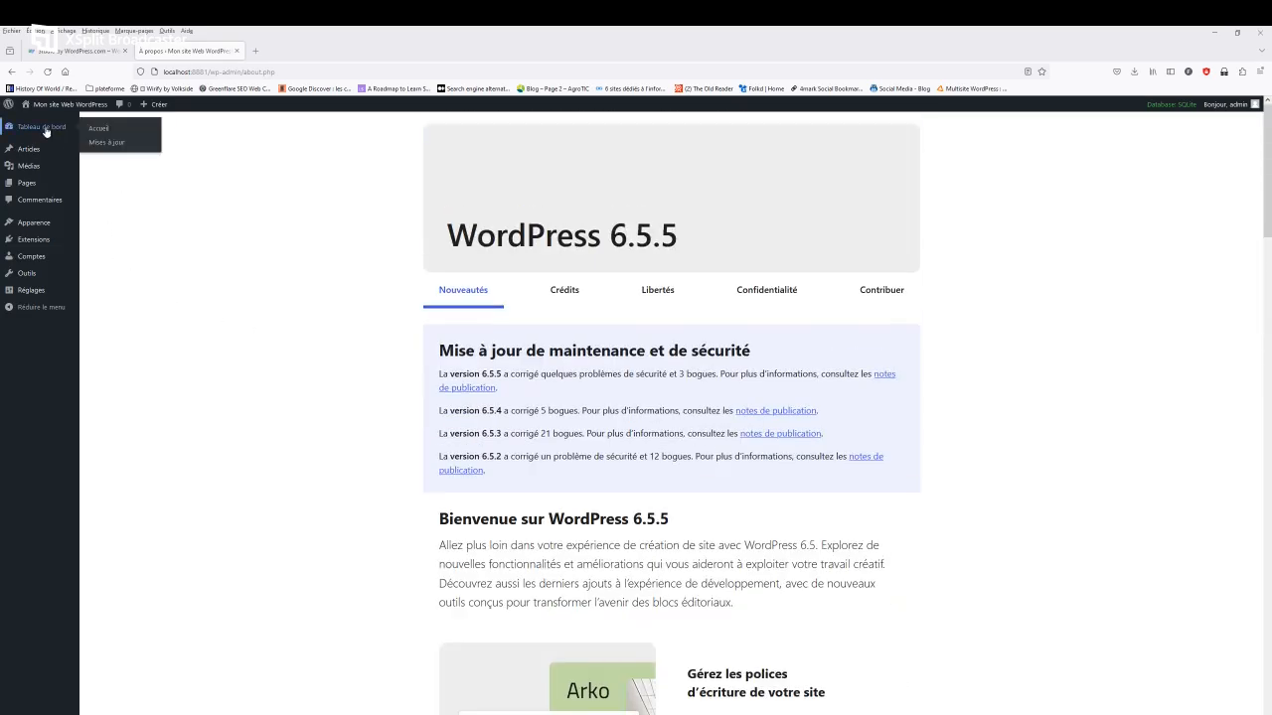
{"action": "left_click", "coordinate": [33, 152]}
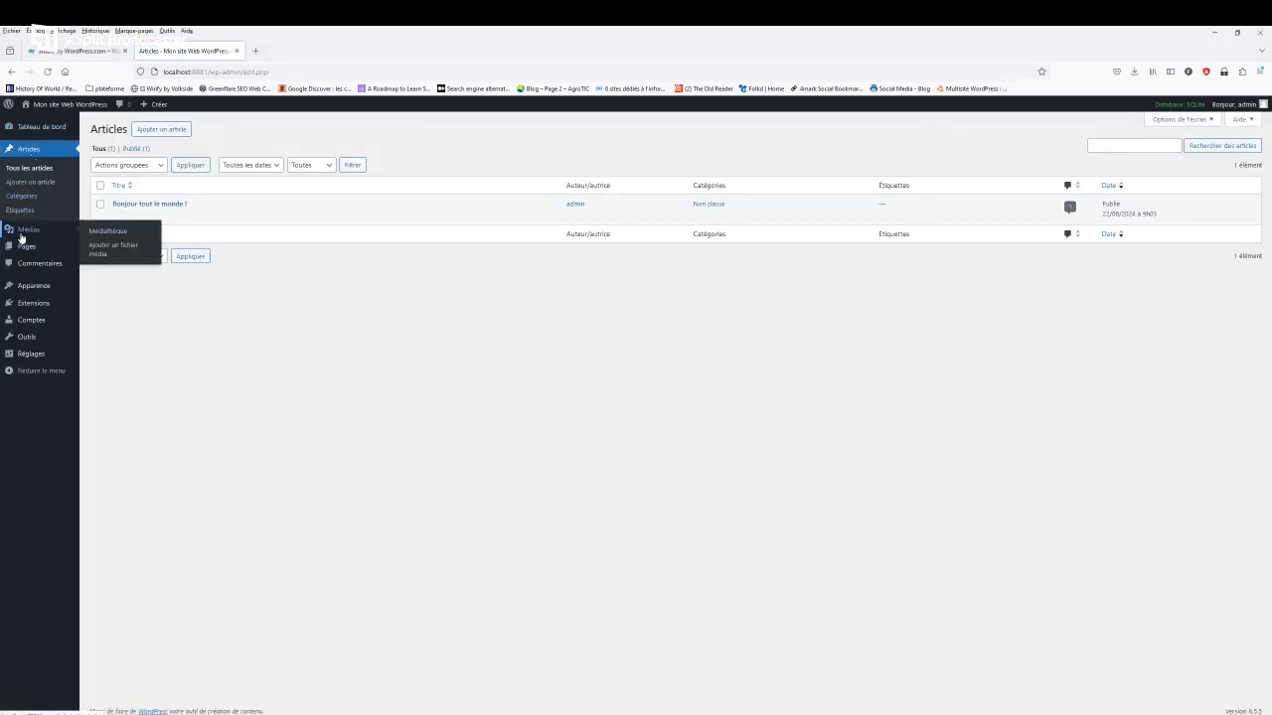
{"action": "left_click", "coordinate": [26, 249]}
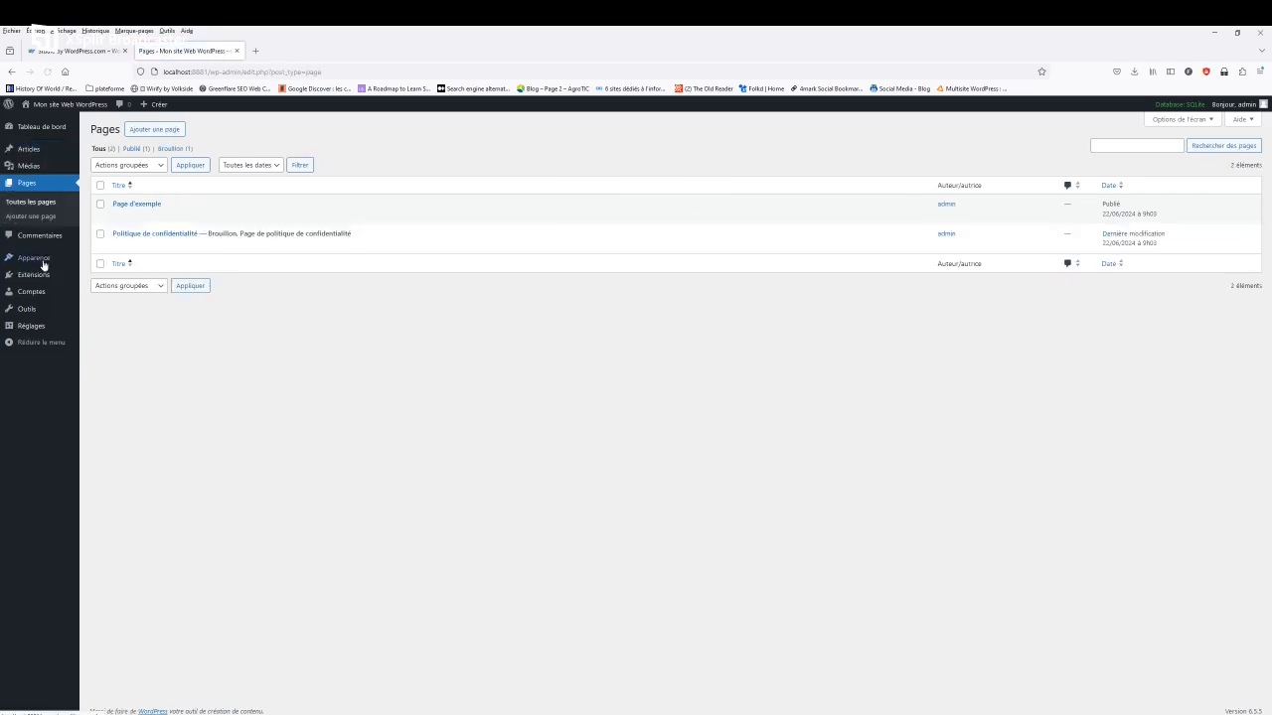
{"action": "mouse_move", "coordinate": [61, 262]}
{"action": "left_click", "coordinate": [99, 261]}
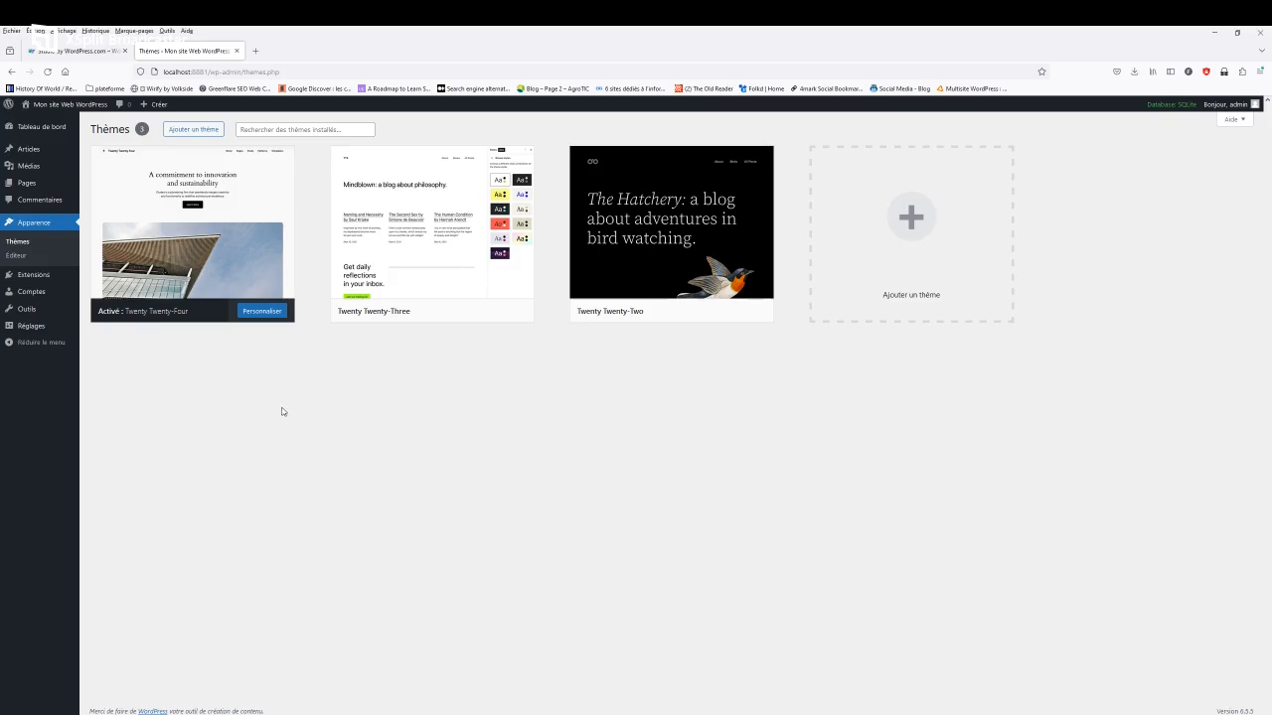
{"action": "left_click", "coordinate": [30, 281]}
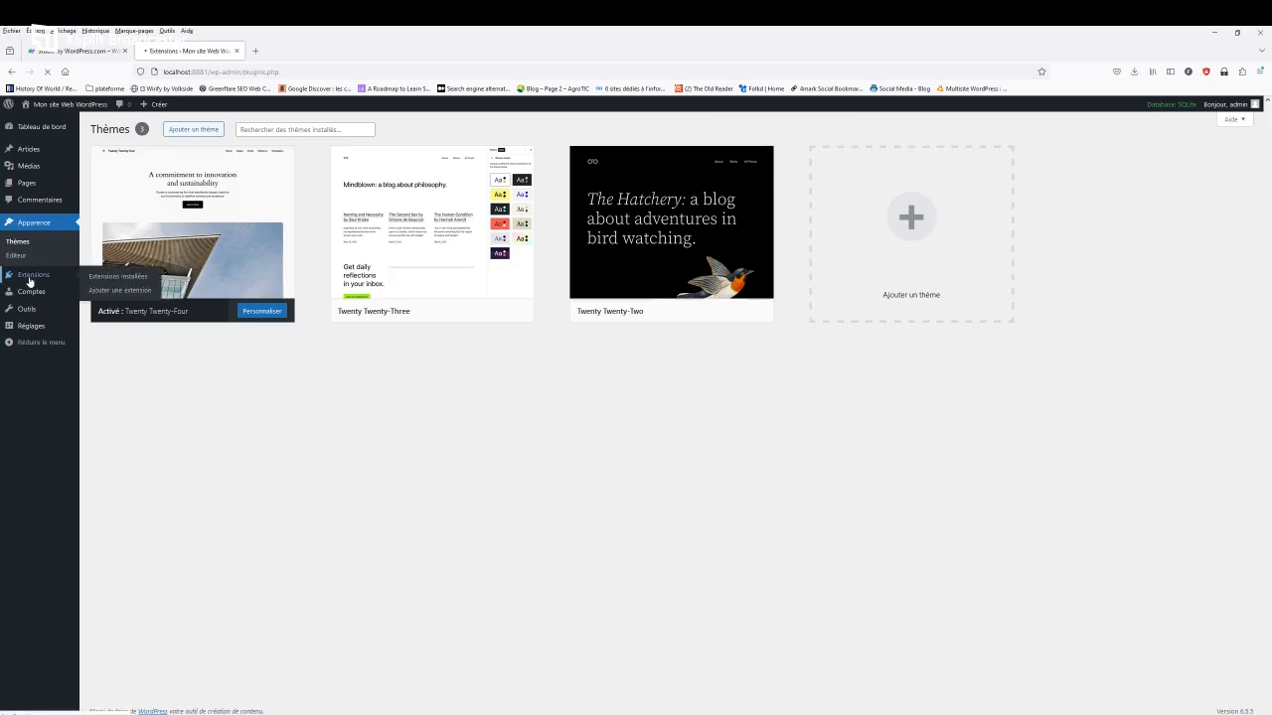
{"action": "left_click", "coordinate": [37, 293]}
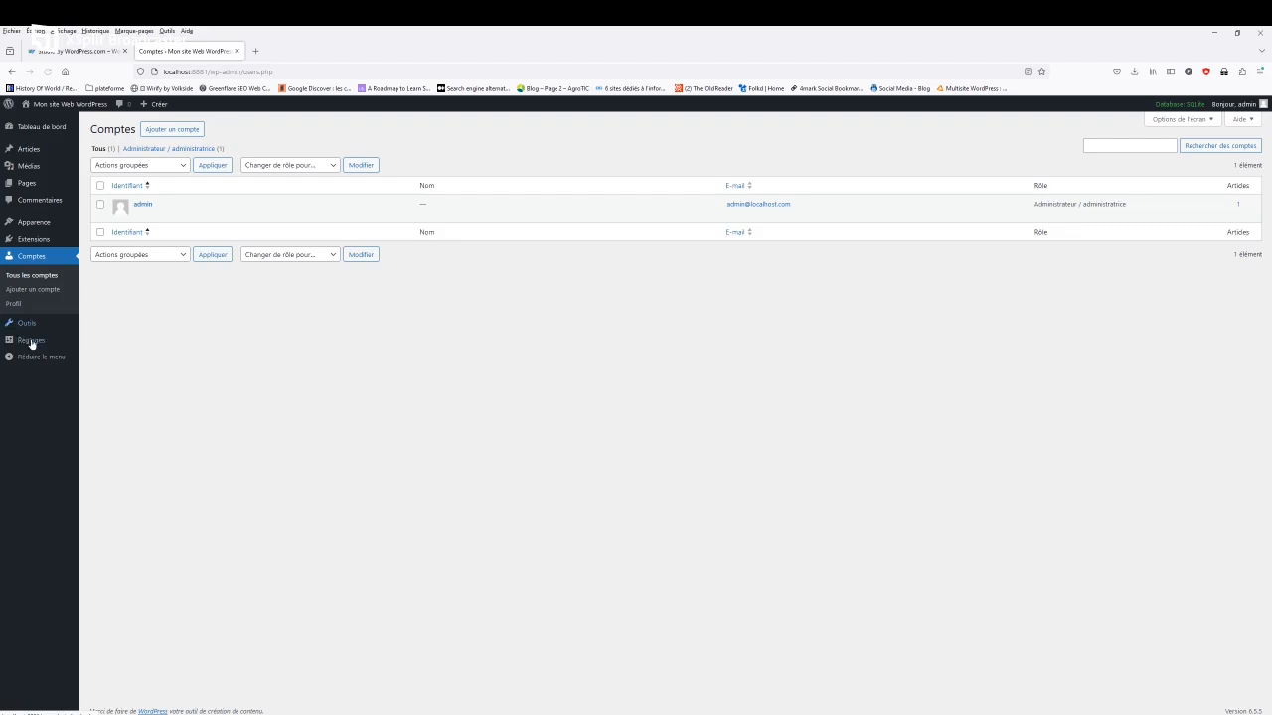
Review the site's general, permalink, writing, reading and SQLite integration settings.
{"action": "left_click", "coordinate": [32, 346]}
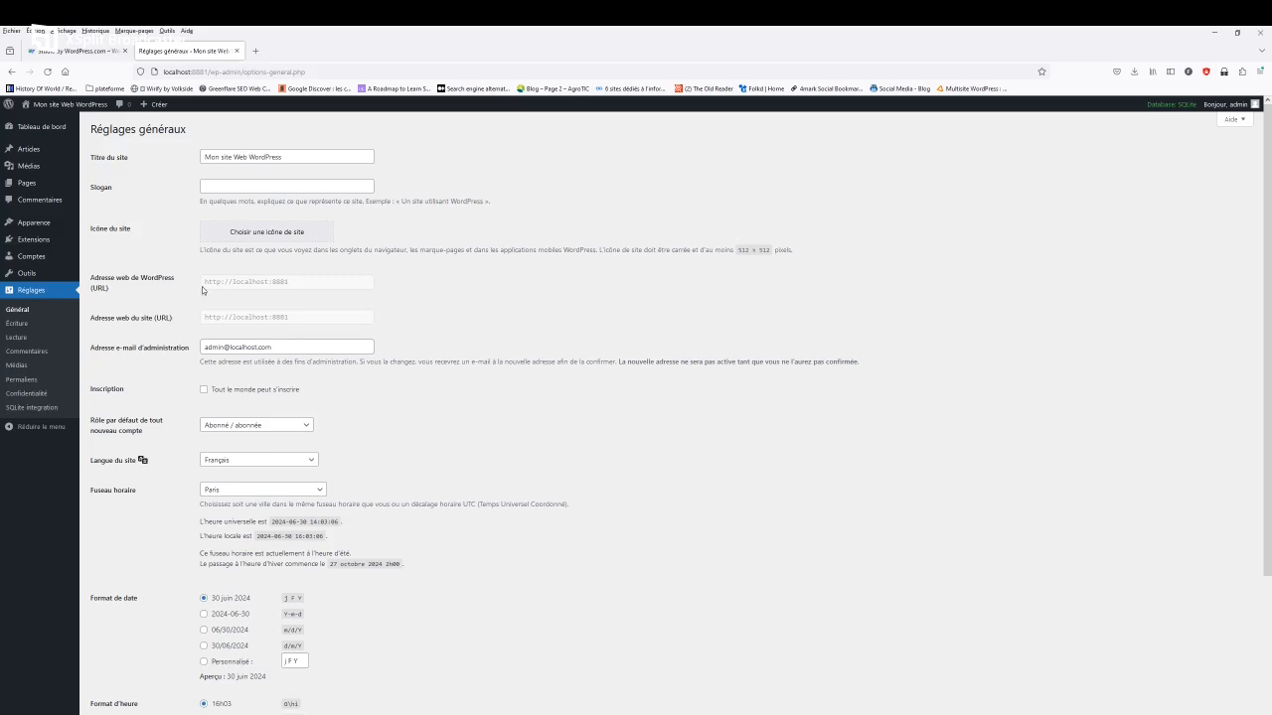
{"action": "scroll", "coordinate": [421, 489], "scroll_direction": "down", "scroll_amount": 3}
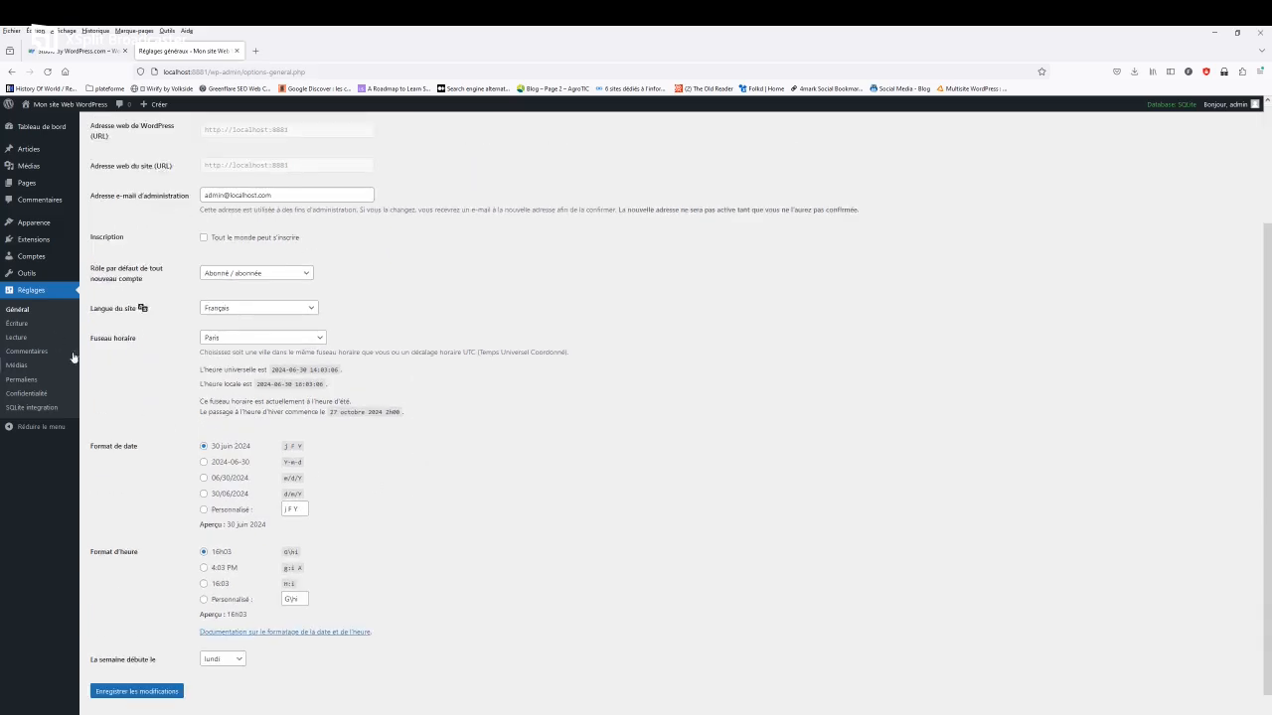
{"action": "left_click", "coordinate": [24, 382]}
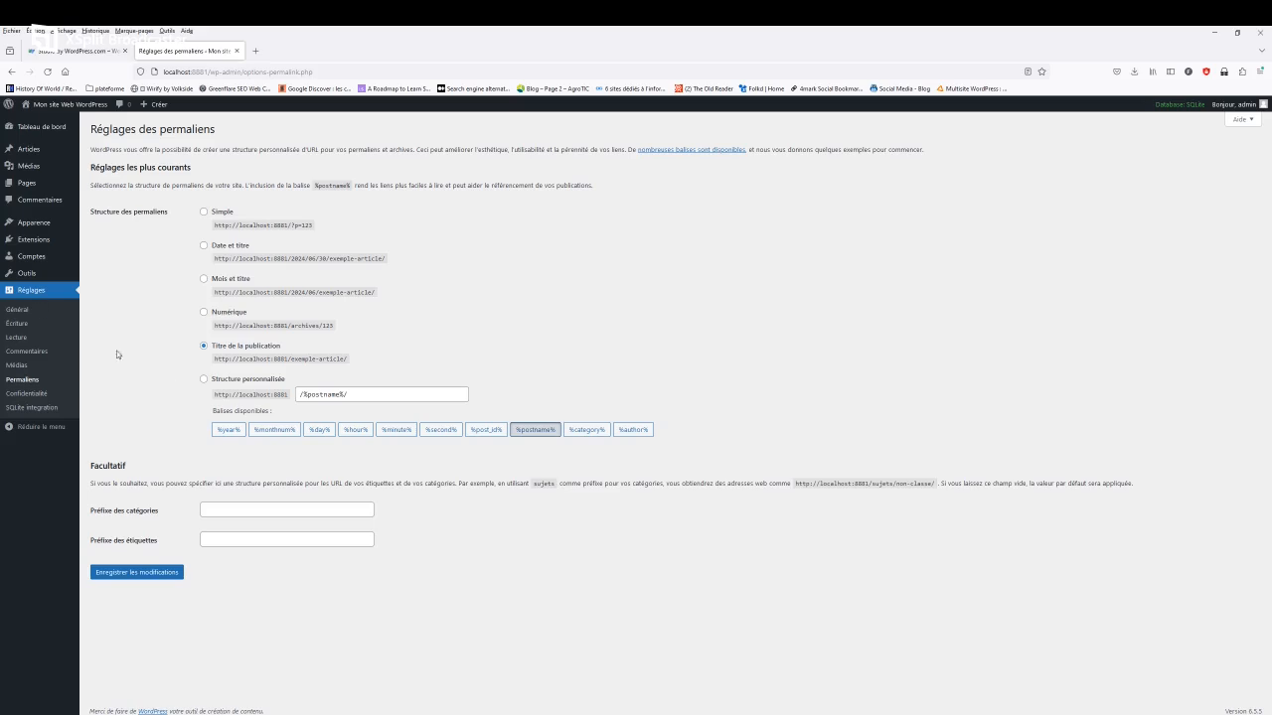
{"action": "left_click", "coordinate": [18, 325]}
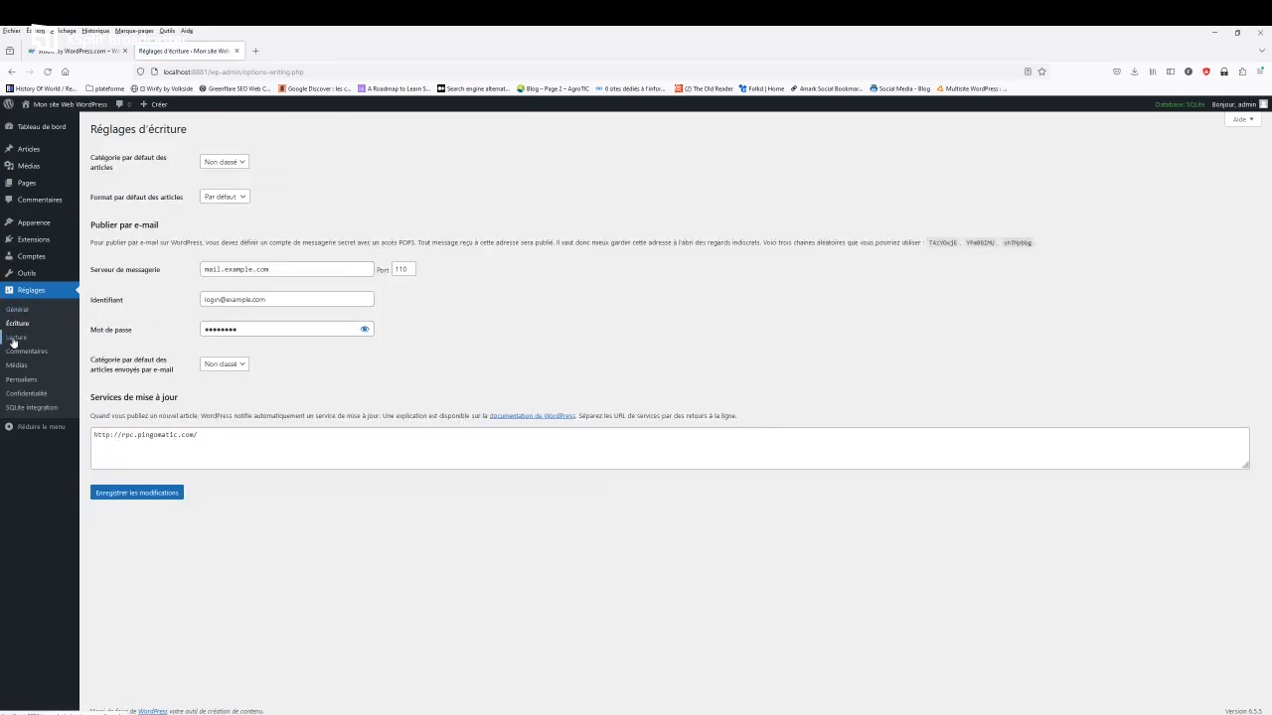
{"action": "left_click", "coordinate": [16, 338]}
{"action": "left_click", "coordinate": [297, 191]}
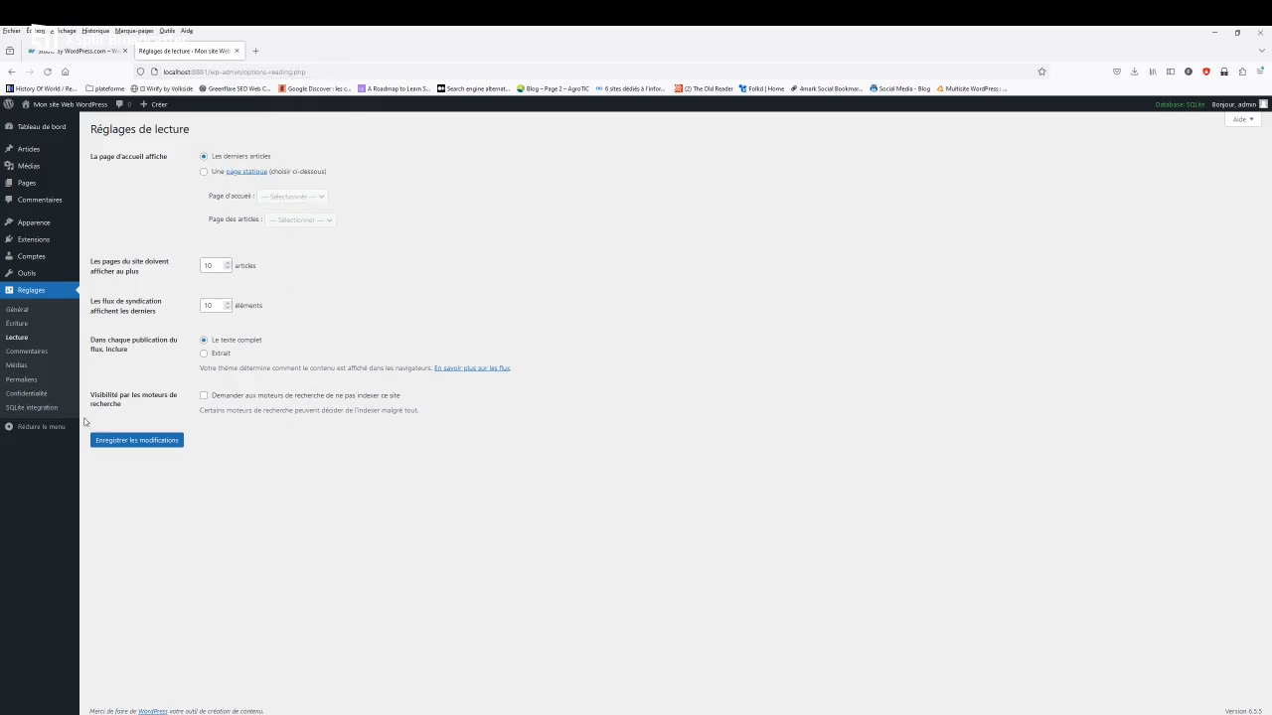
{"action": "left_click", "coordinate": [49, 408]}
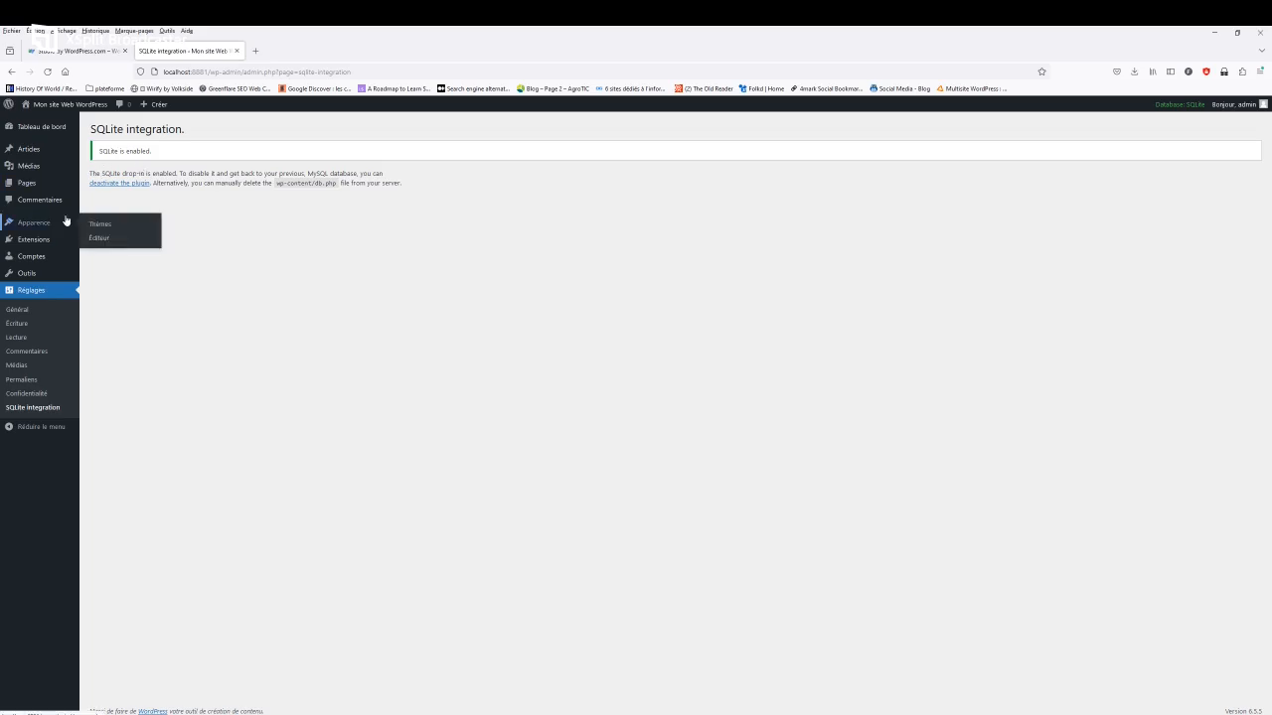
Install the Astra theme from the popular themes in the catalogue and activate it.
{"action": "mouse_move", "coordinate": [50, 128]}
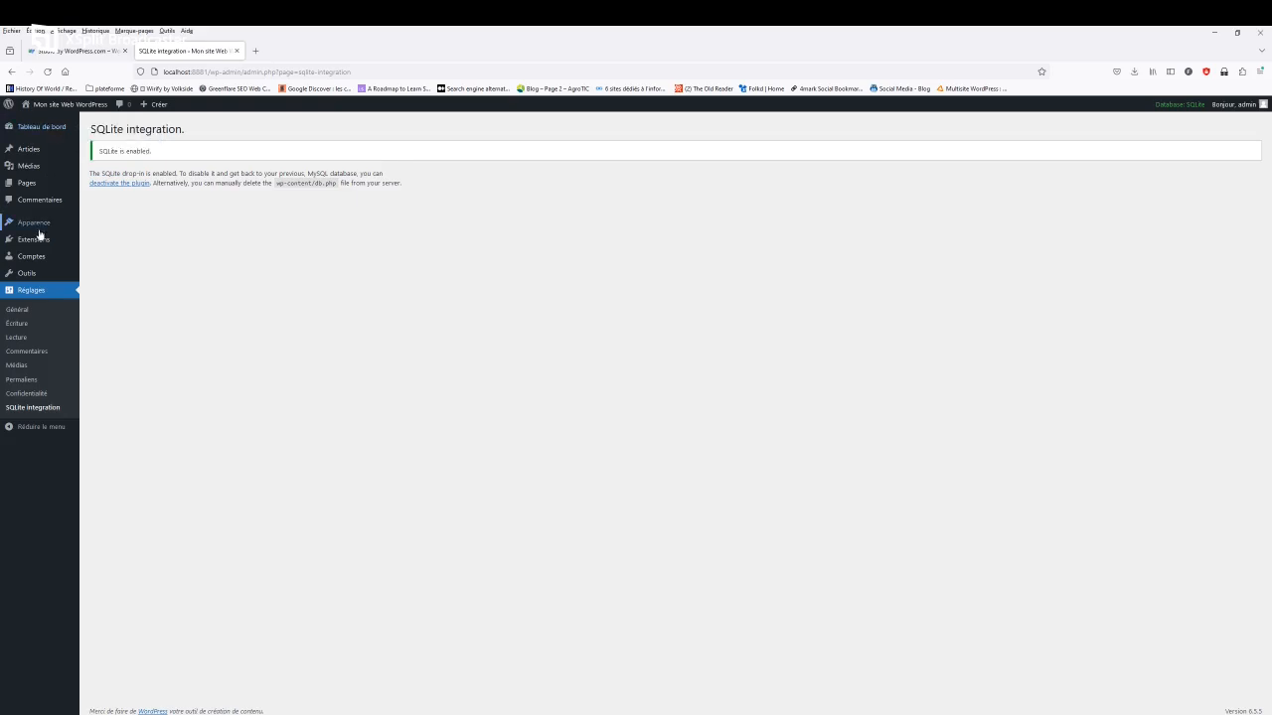
{"action": "mouse_move", "coordinate": [38, 225]}
{"action": "left_click", "coordinate": [97, 227]}
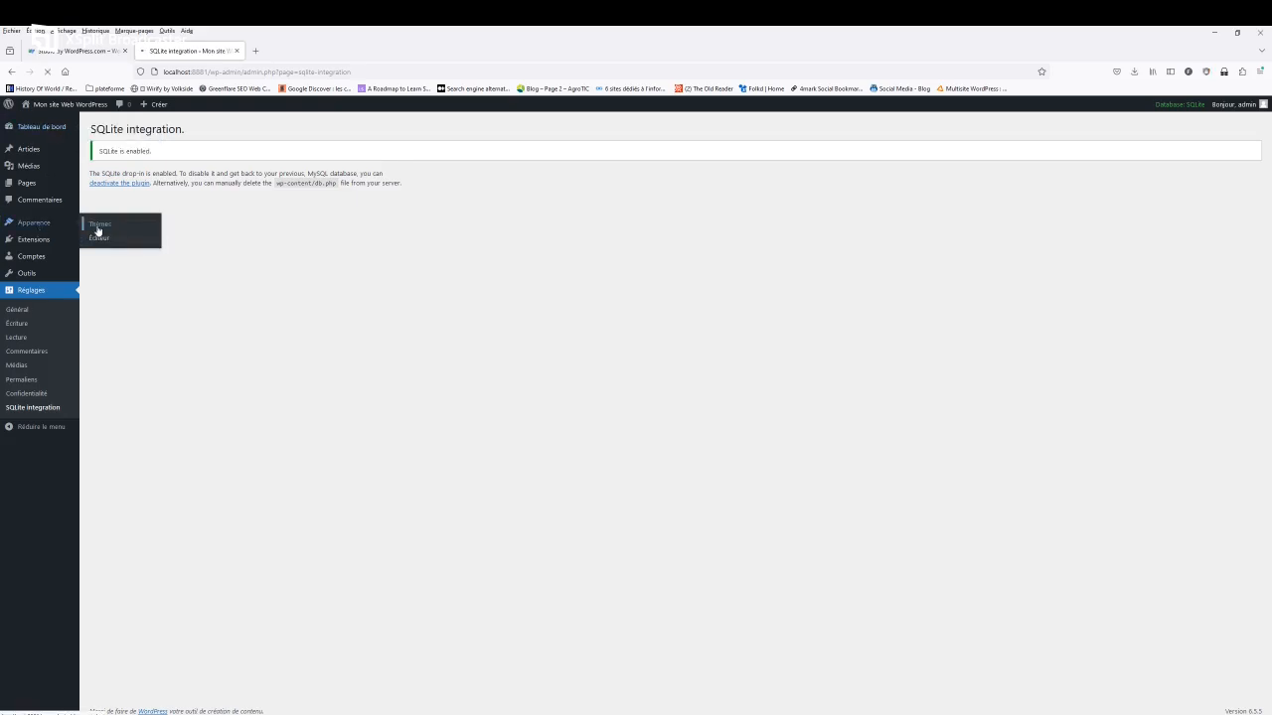
{"action": "left_click", "coordinate": [190, 130]}
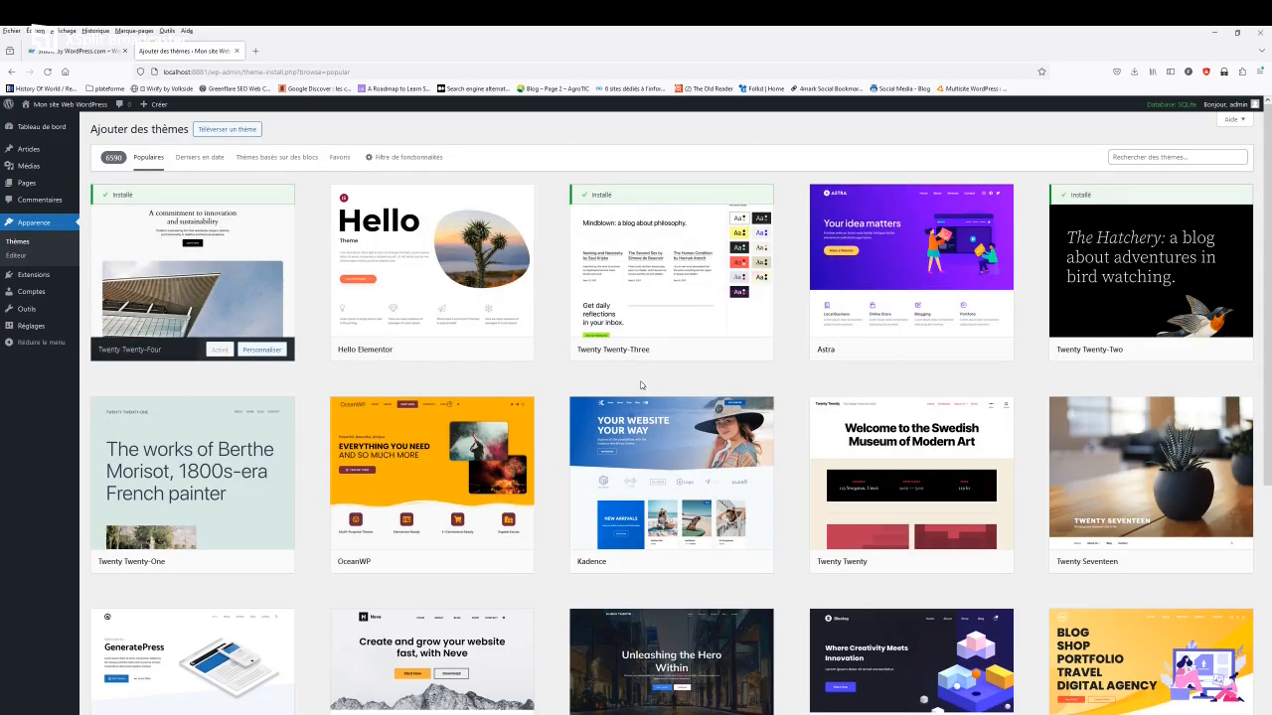
{"action": "mouse_move", "coordinate": [889, 352]}
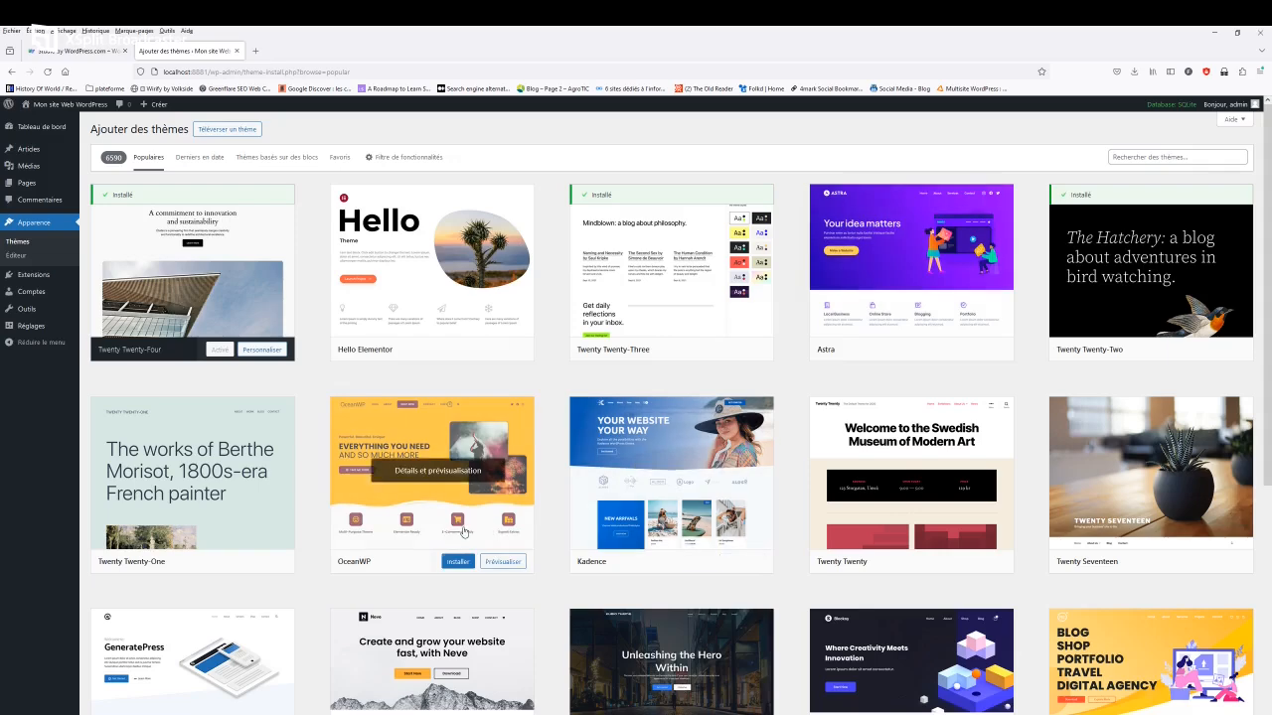
{"action": "scroll", "coordinate": [199, 619], "scroll_direction": "down", "scroll_amount": 3}
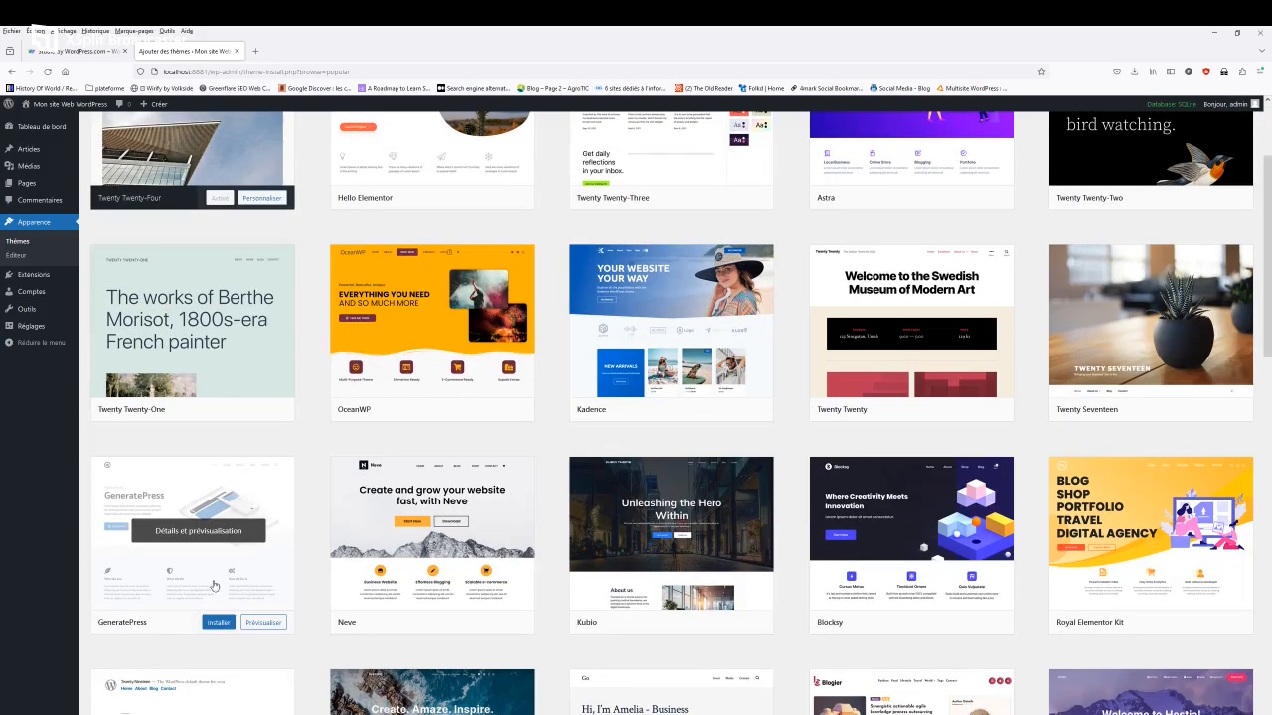
{"action": "scroll", "coordinate": [198, 620], "scroll_direction": "up", "scroll_amount": 3}
{"action": "left_click", "coordinate": [936, 350]}
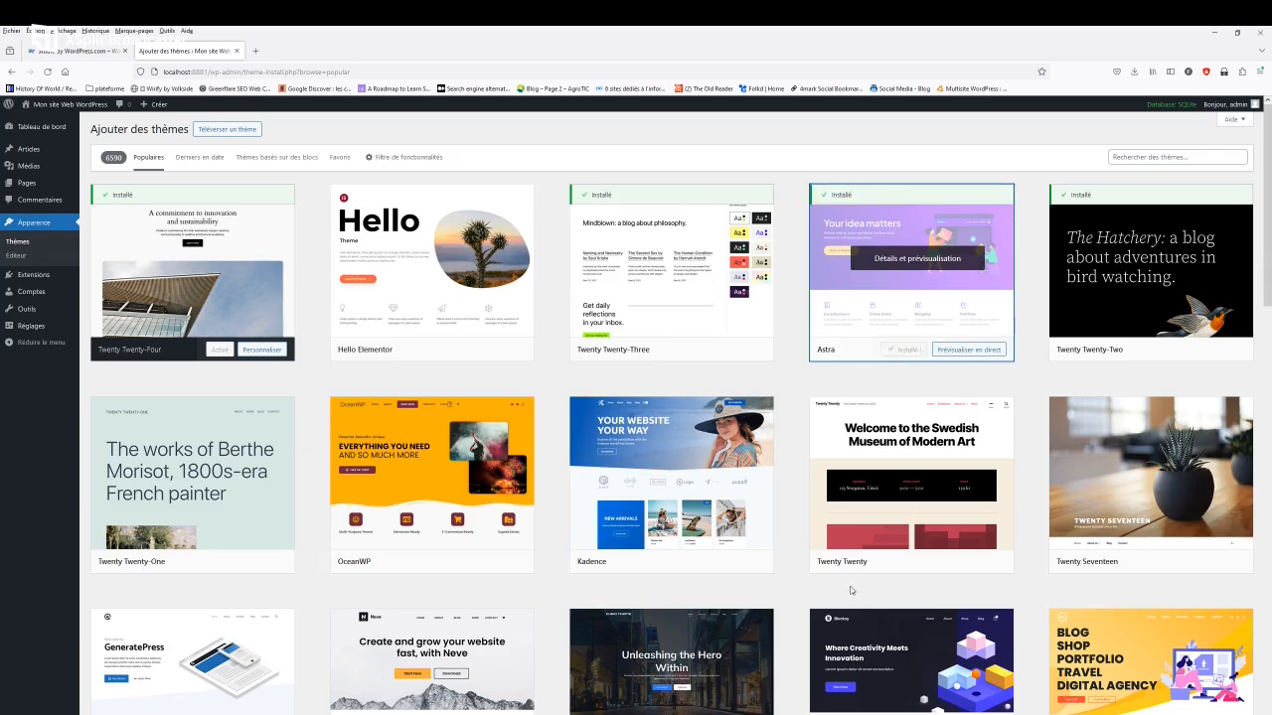
{"action": "left_click", "coordinate": [912, 351]}
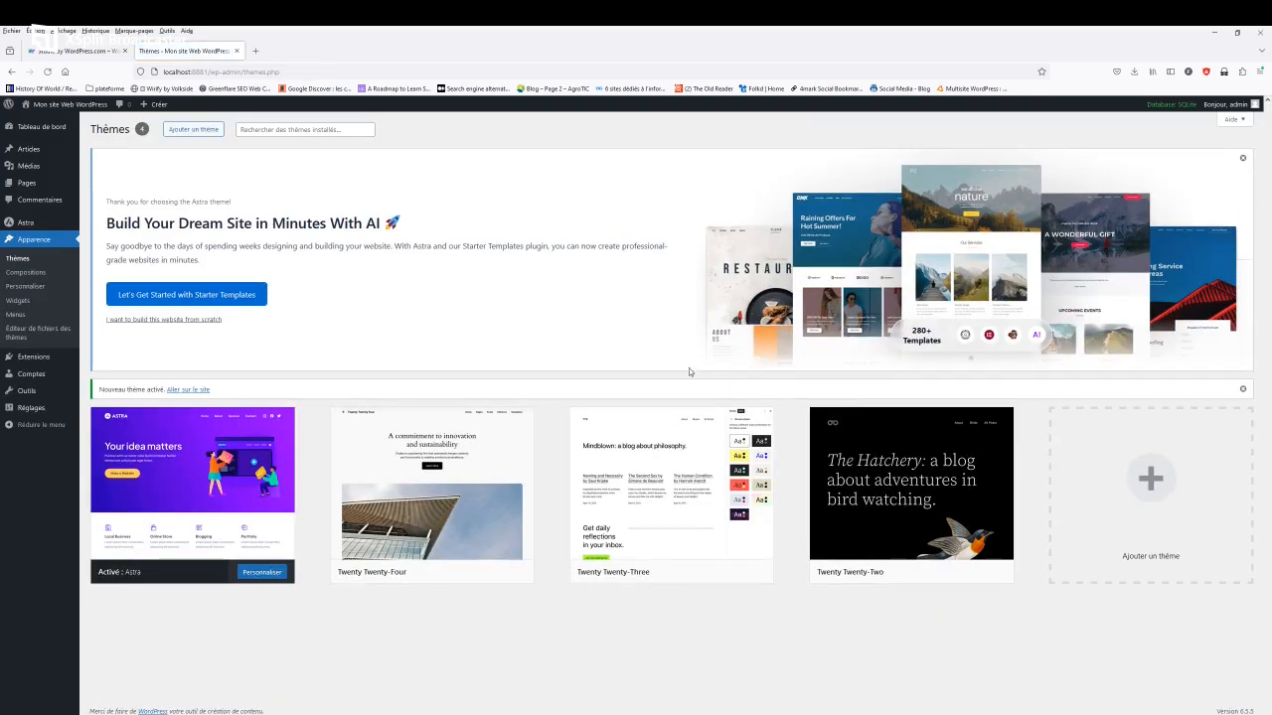
Examine the Astra theme's customization options and preview, and leave without publishing any changes.
{"action": "left_click", "coordinate": [257, 576]}
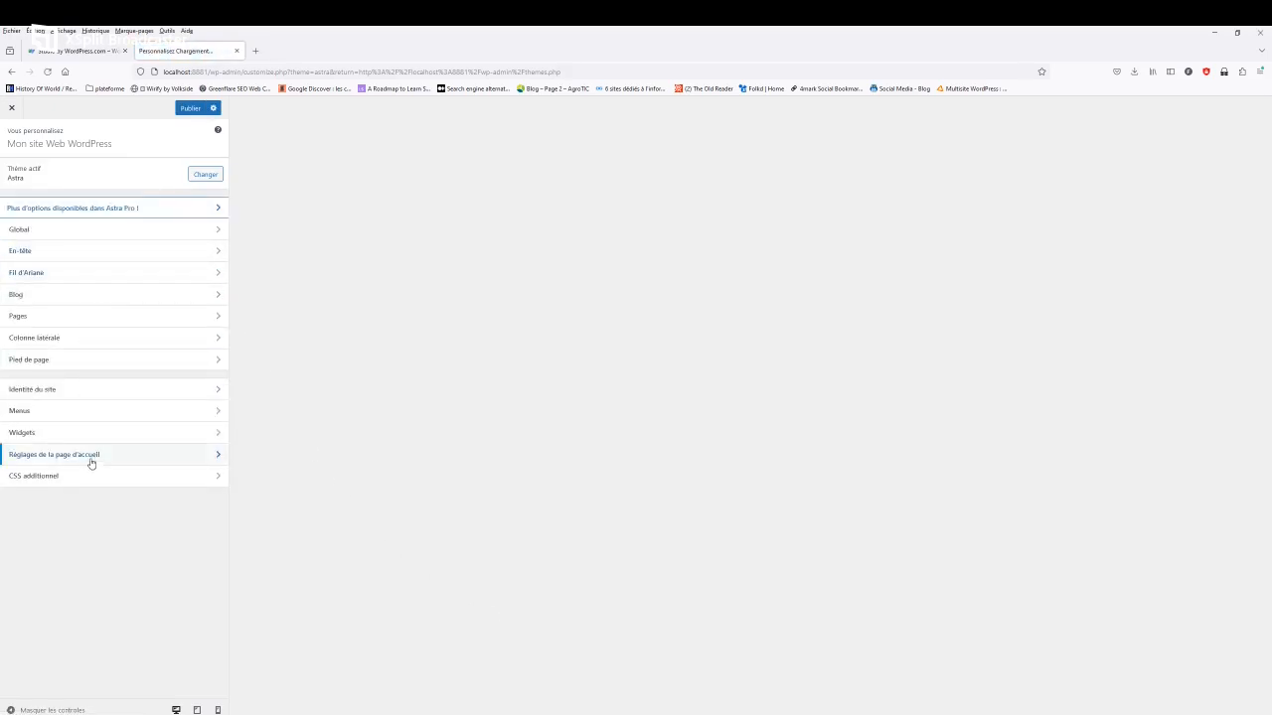
{"action": "scroll", "coordinate": [451, 435], "scroll_direction": "down", "scroll_amount": 5}
{"action": "scroll", "coordinate": [447, 447], "scroll_direction": "up", "scroll_amount": 5}
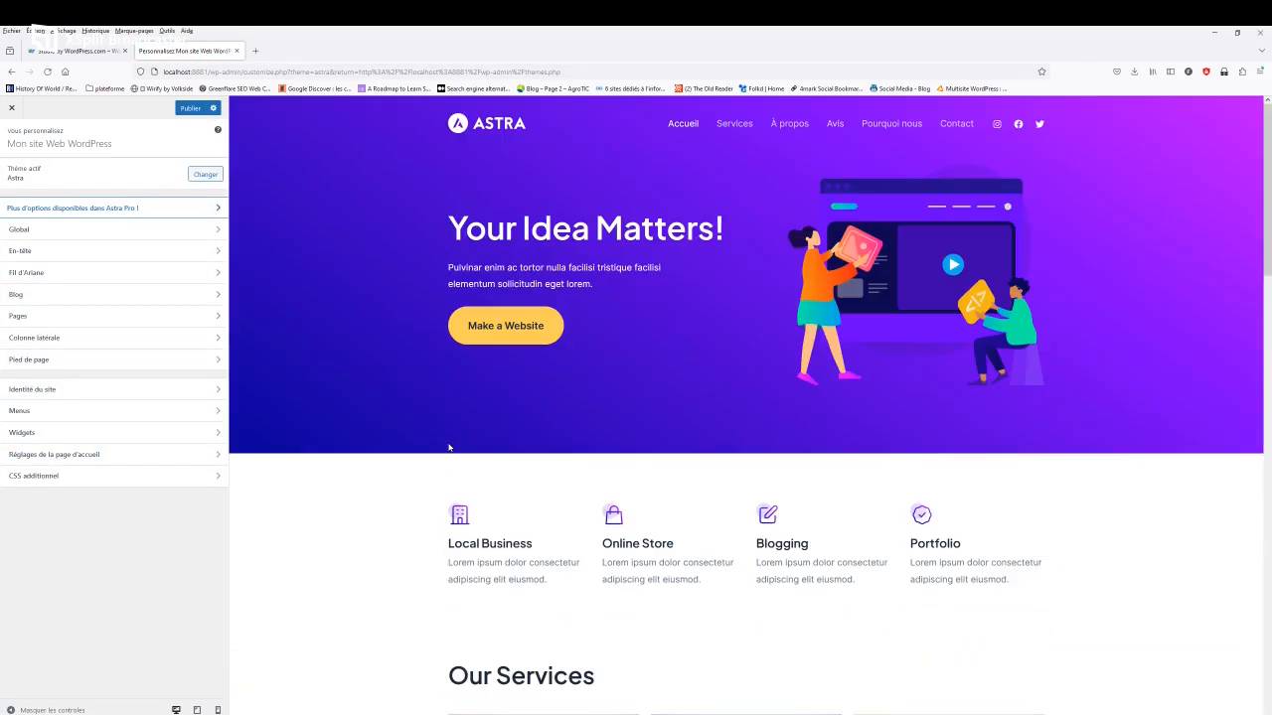
{"action": "left_click", "coordinate": [12, 108]}
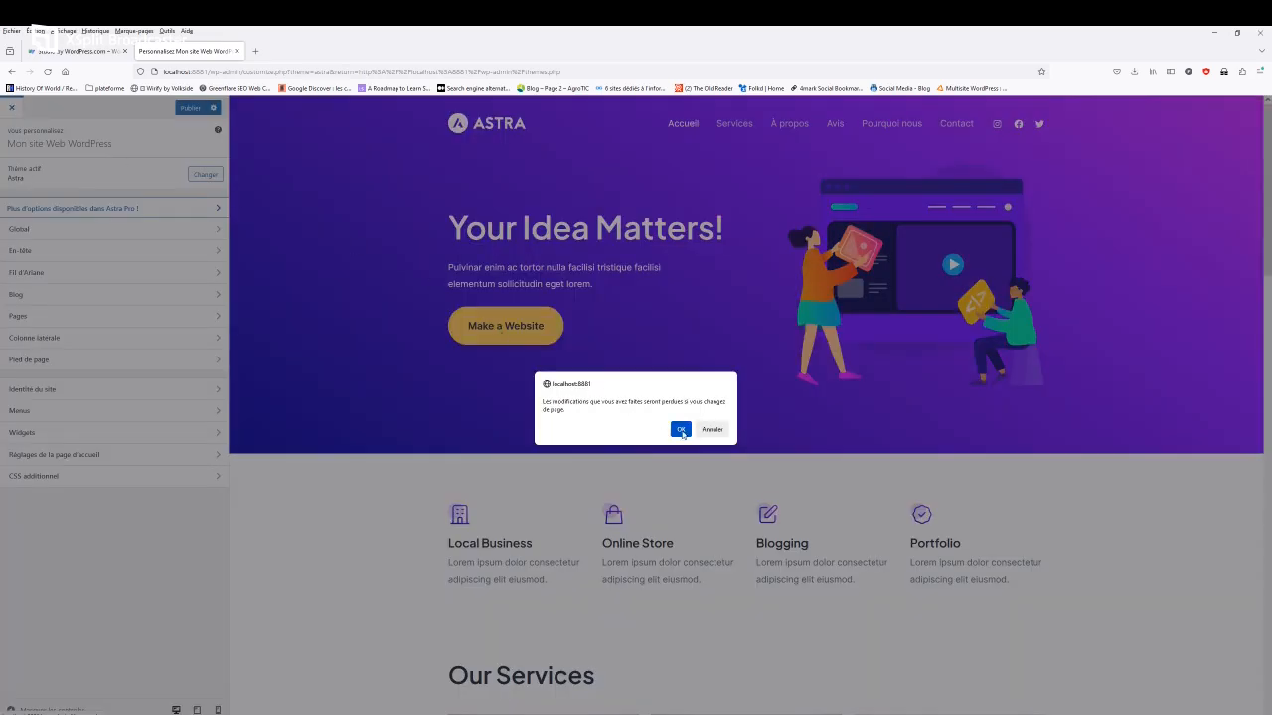
{"action": "left_click", "coordinate": [681, 430]}
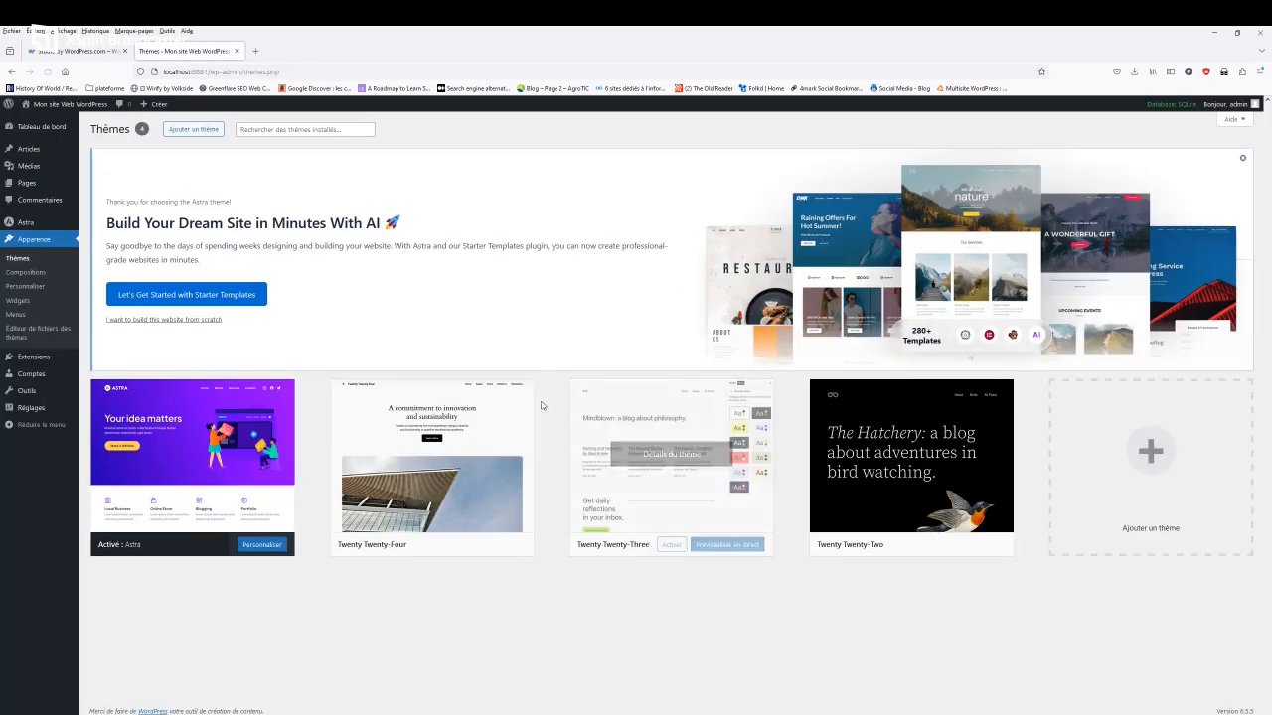
Open the site's public home page in a separate browser tab and view it with the active theme.
{"action": "middle_click", "coordinate": [107, 104]}
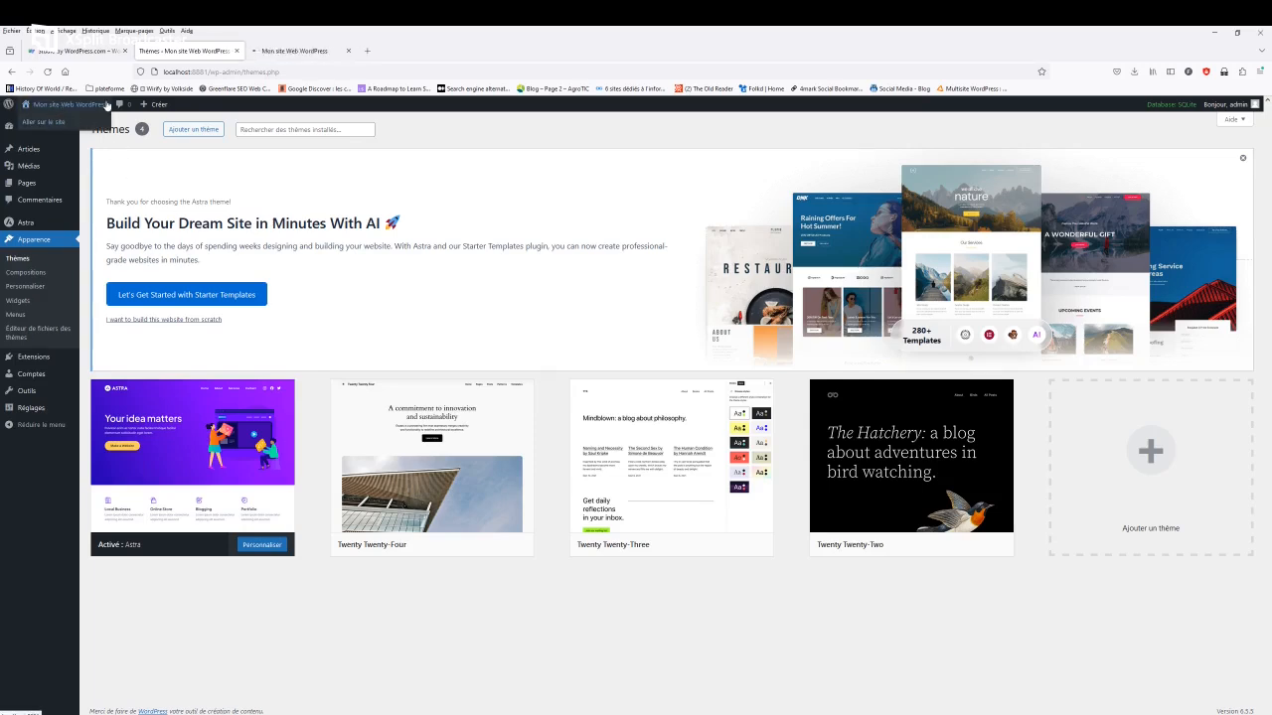
{"action": "left_click", "coordinate": [294, 51]}
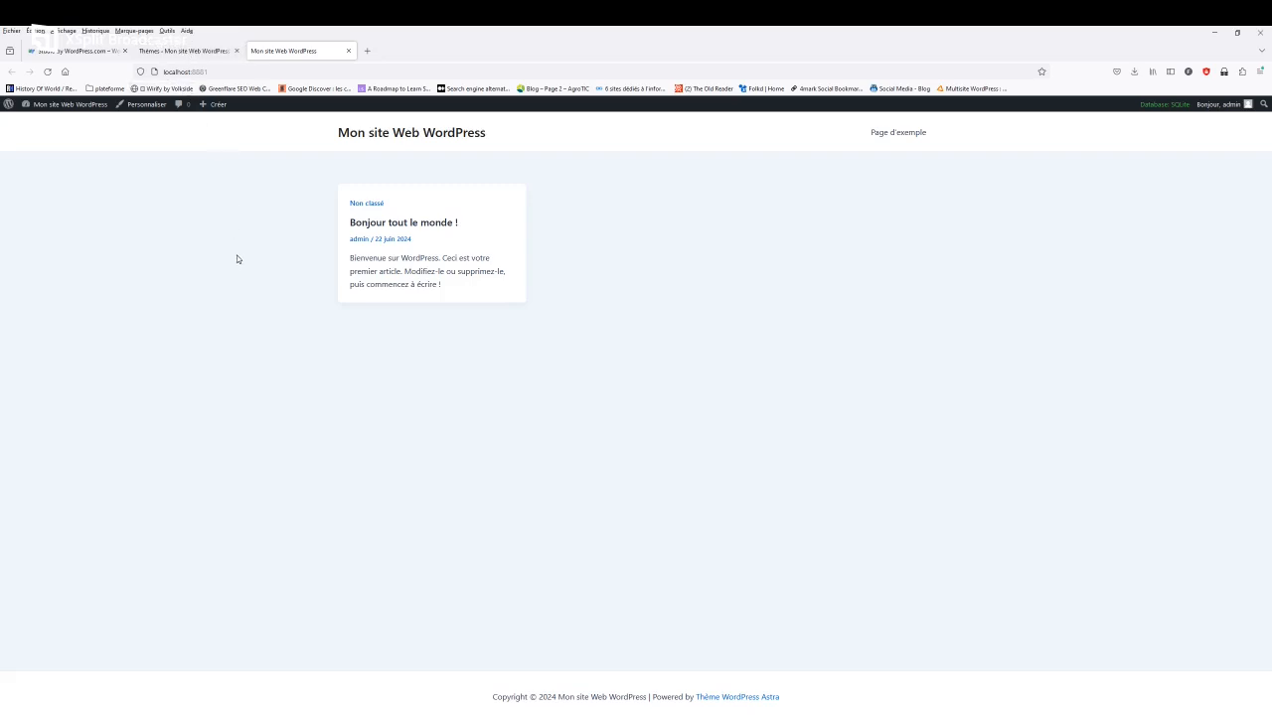
Switch to WordPress Studio, open the site's menu management page from the overview, and return to Studio.
{"action": "left_click", "coordinate": [186, 50]}
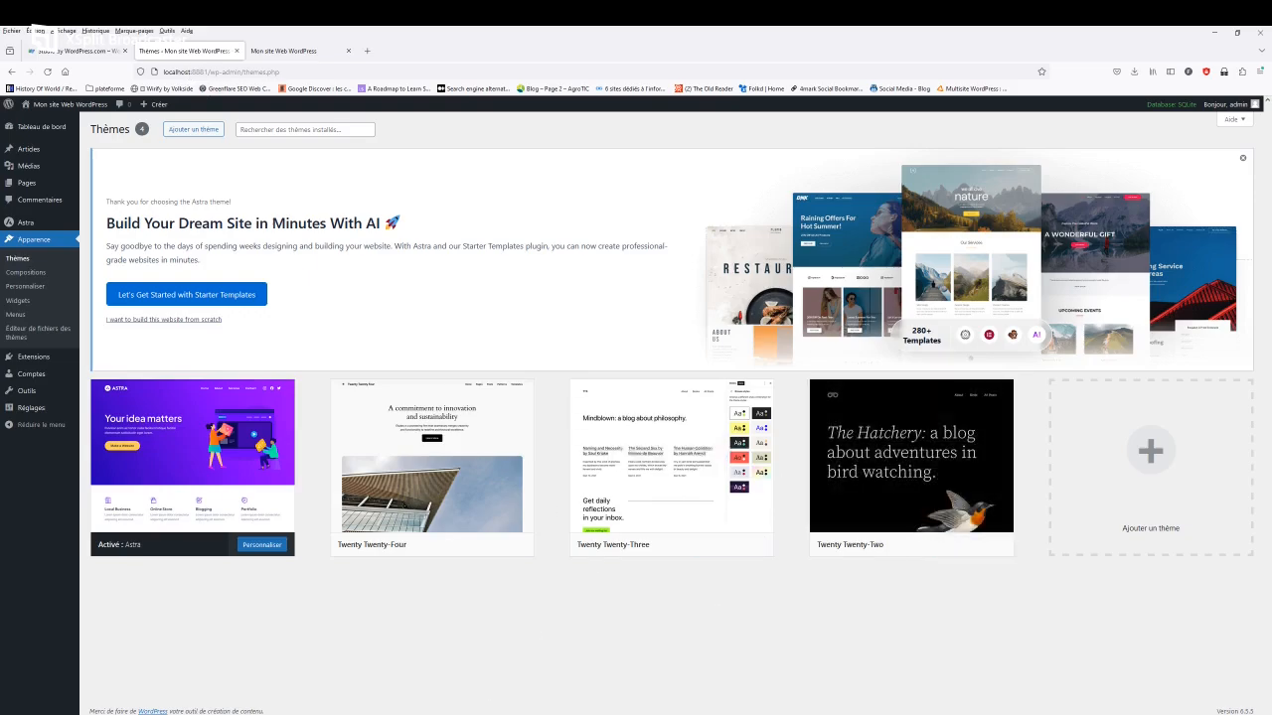
{"action": "left_click", "coordinate": [356, 713]}
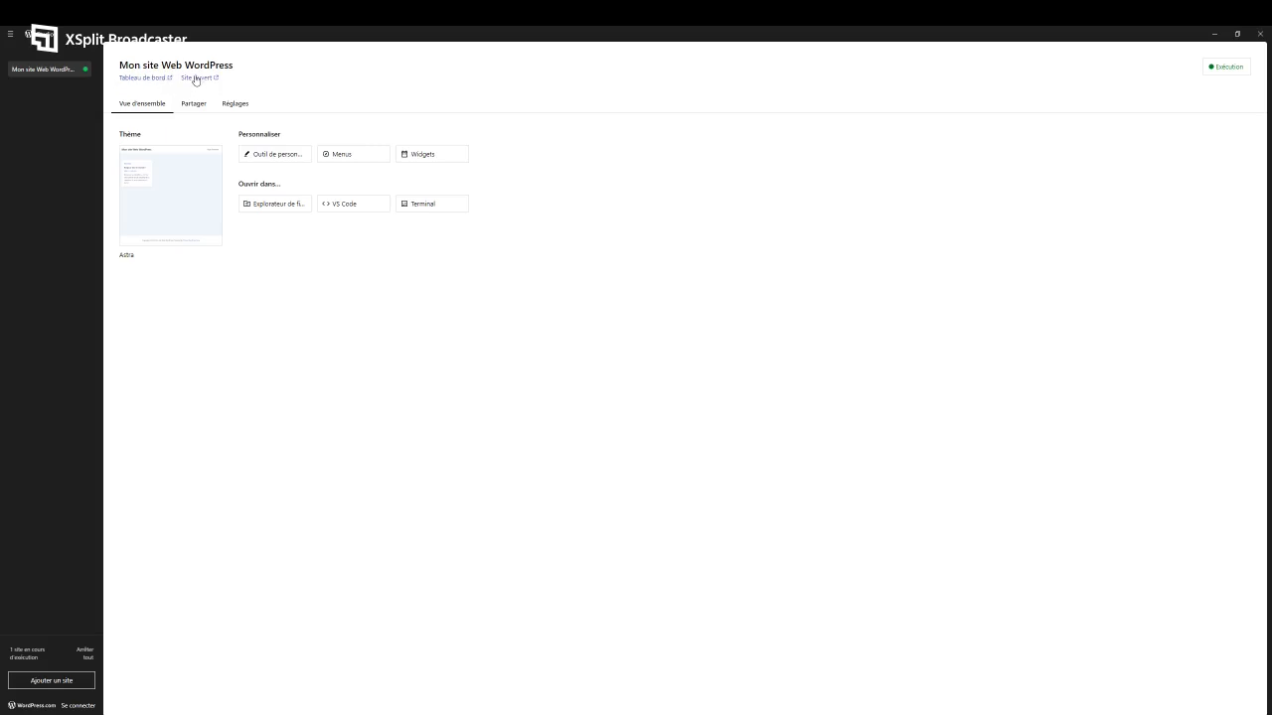
{"action": "left_click", "coordinate": [343, 155]}
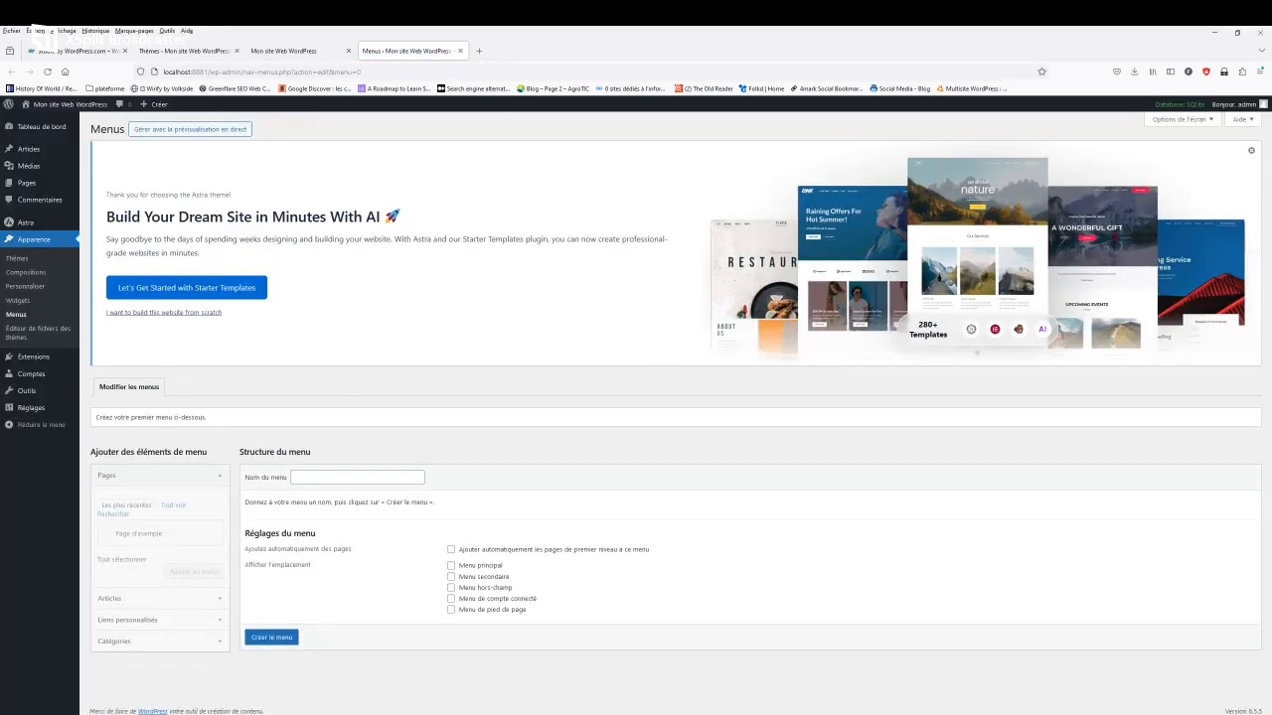
{"action": "key", "text": "alt+Tab"}
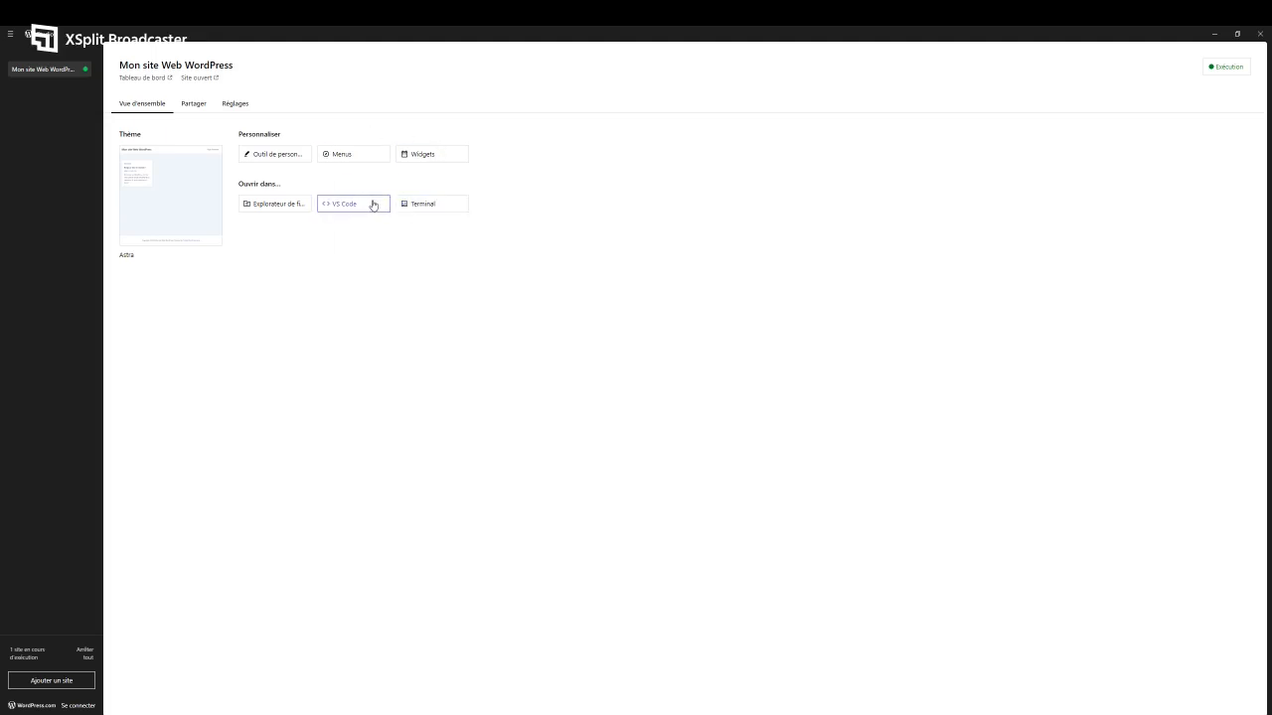
View the site's local folder in the file explorer and its command-line terminal from Studio, closing each one.
{"action": "left_click", "coordinate": [279, 206]}
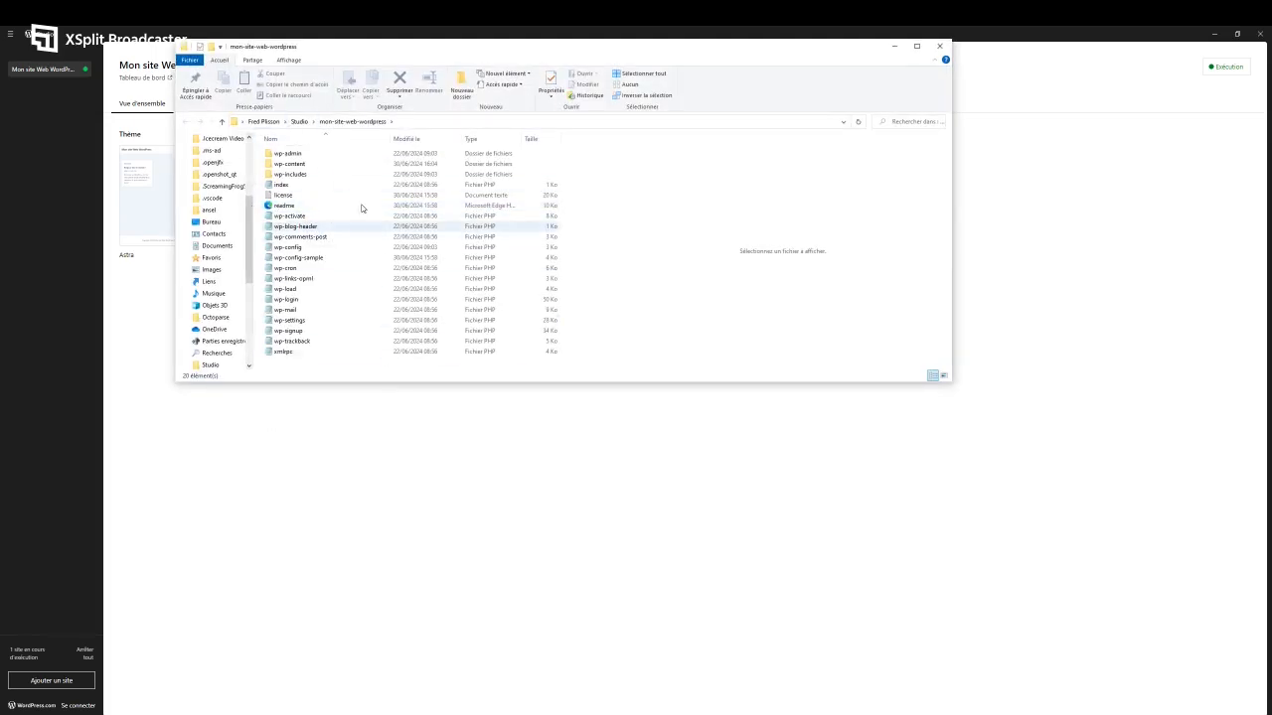
{"action": "left_click", "coordinate": [942, 50]}
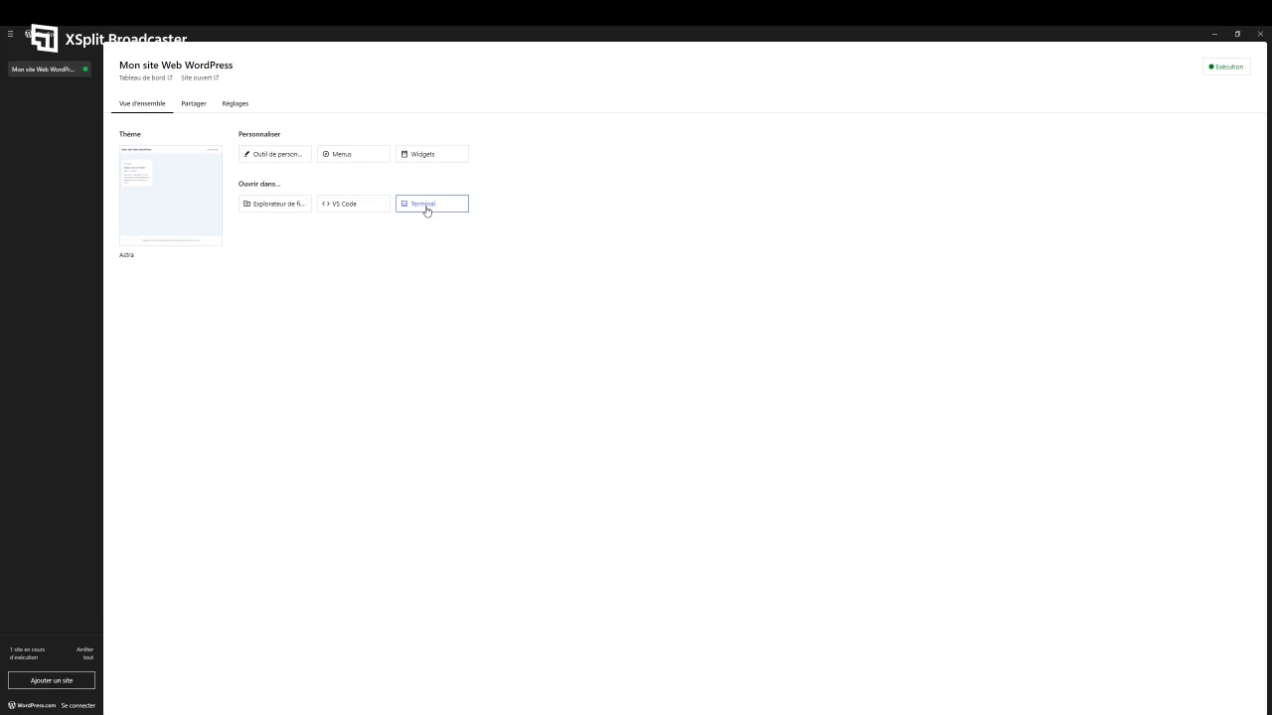
{"action": "left_click_drag", "start_coordinate": [27, 217], "coordinate": [523, 269]}
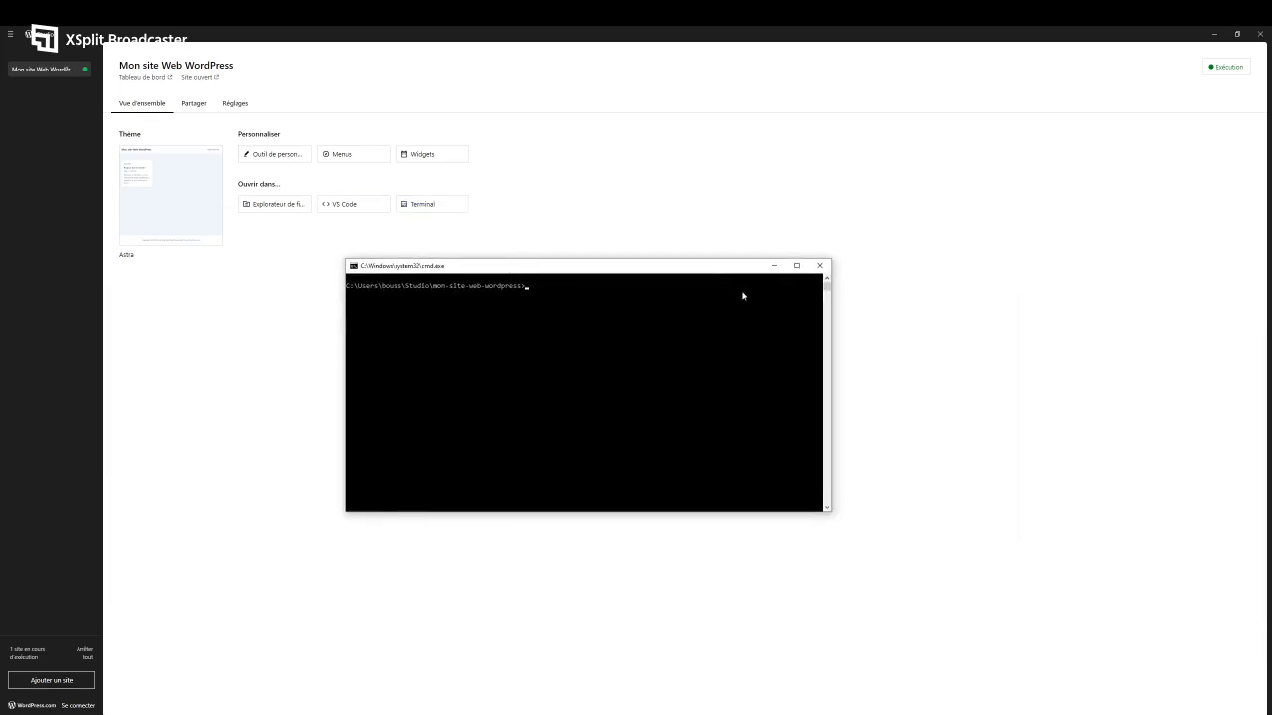
{"action": "left_click", "coordinate": [819, 266]}
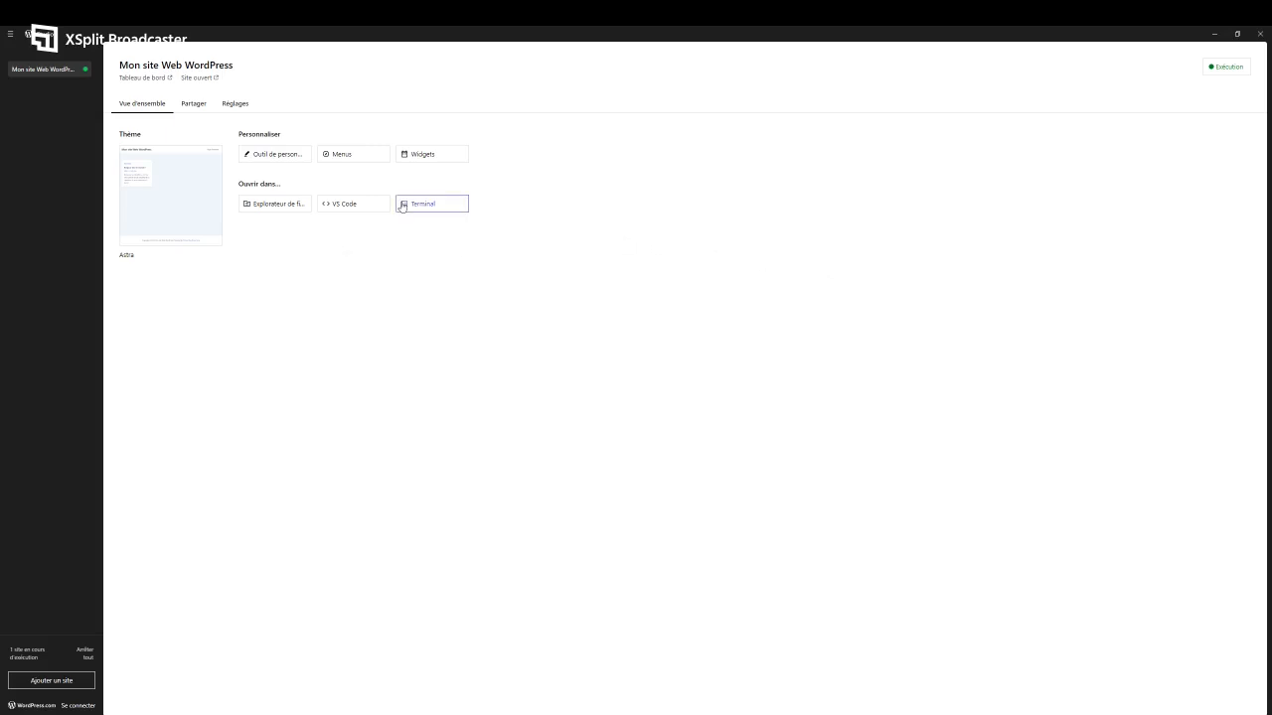
Review Studio's demo-site sharing options and the site's detail settings, and return to the browser.
{"action": "left_click", "coordinate": [194, 104]}
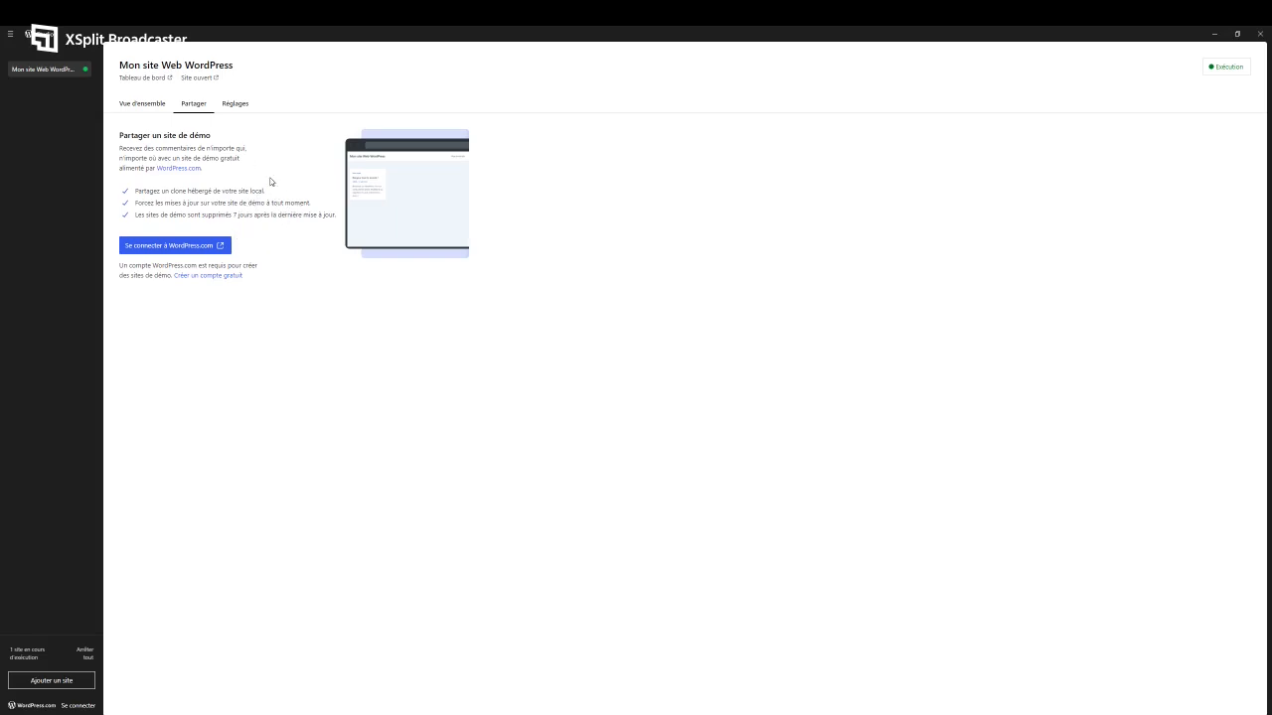
{"action": "left_click", "coordinate": [244, 104]}
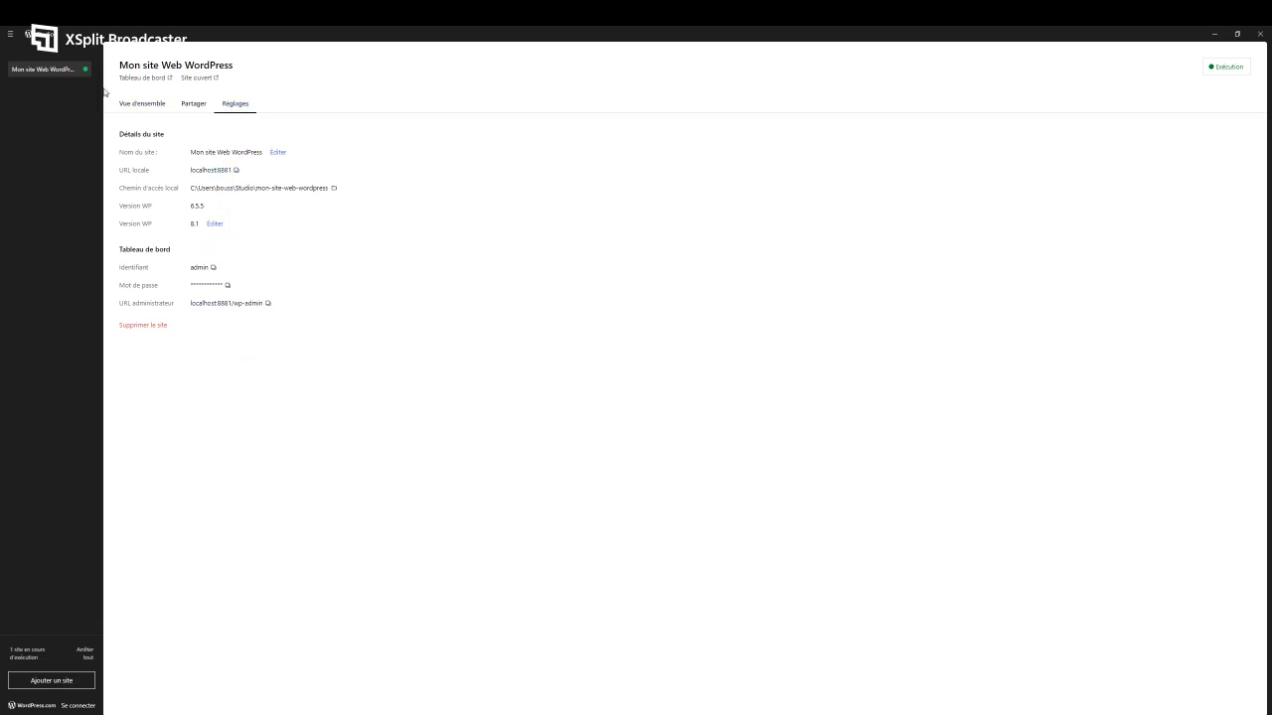
{"action": "left_click", "coordinate": [1213, 35]}
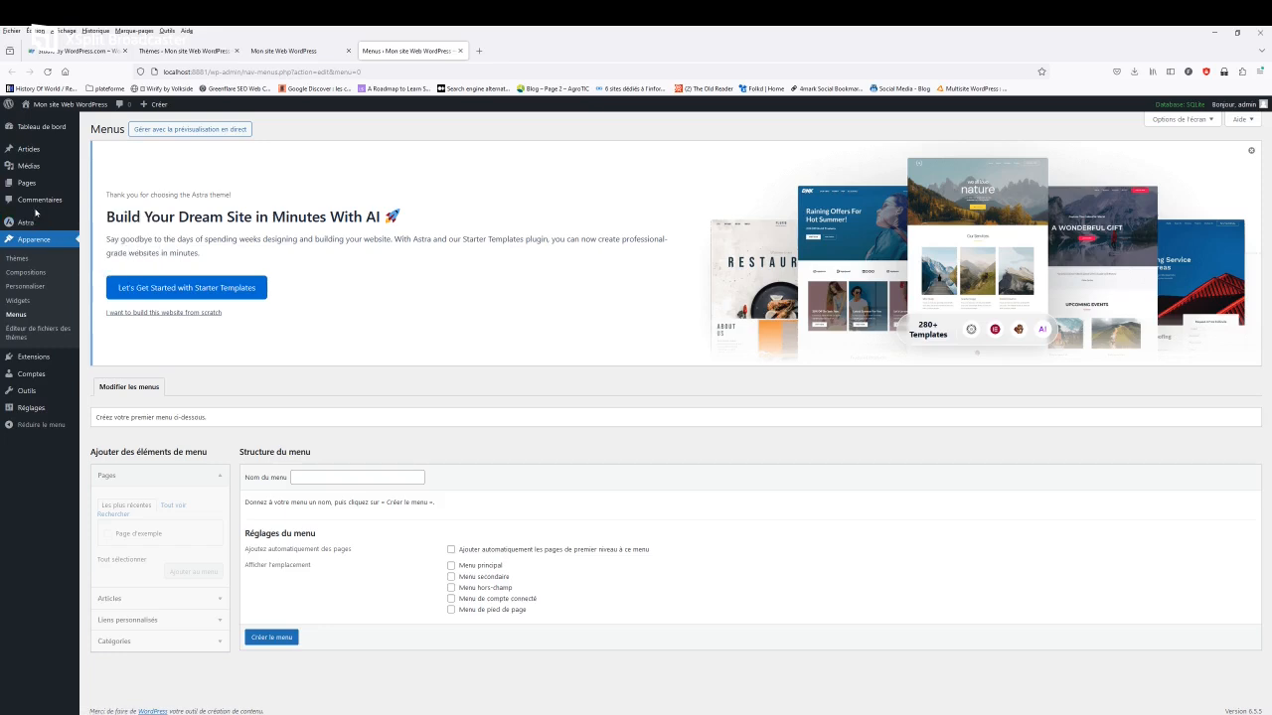
Examine the SQLite integration settings and the site's advanced and must-use plugin lists.
{"action": "mouse_move", "coordinate": [26, 227]}
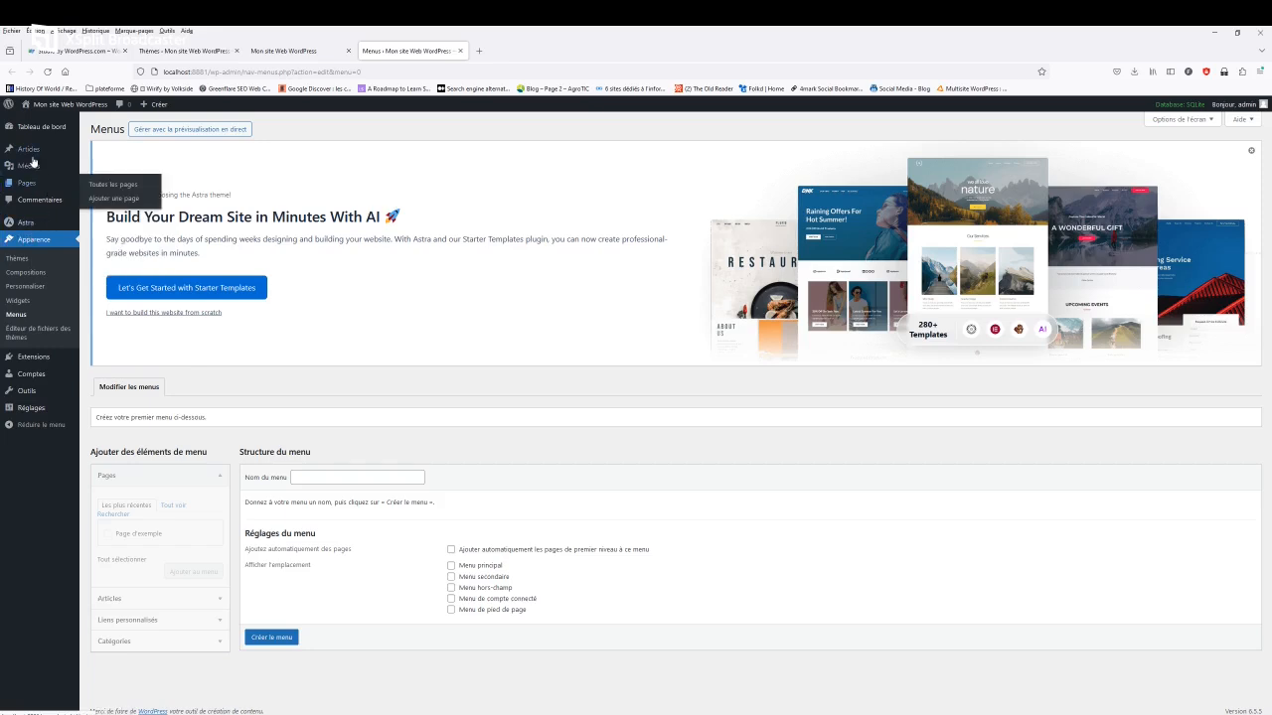
{"action": "mouse_move", "coordinate": [40, 130]}
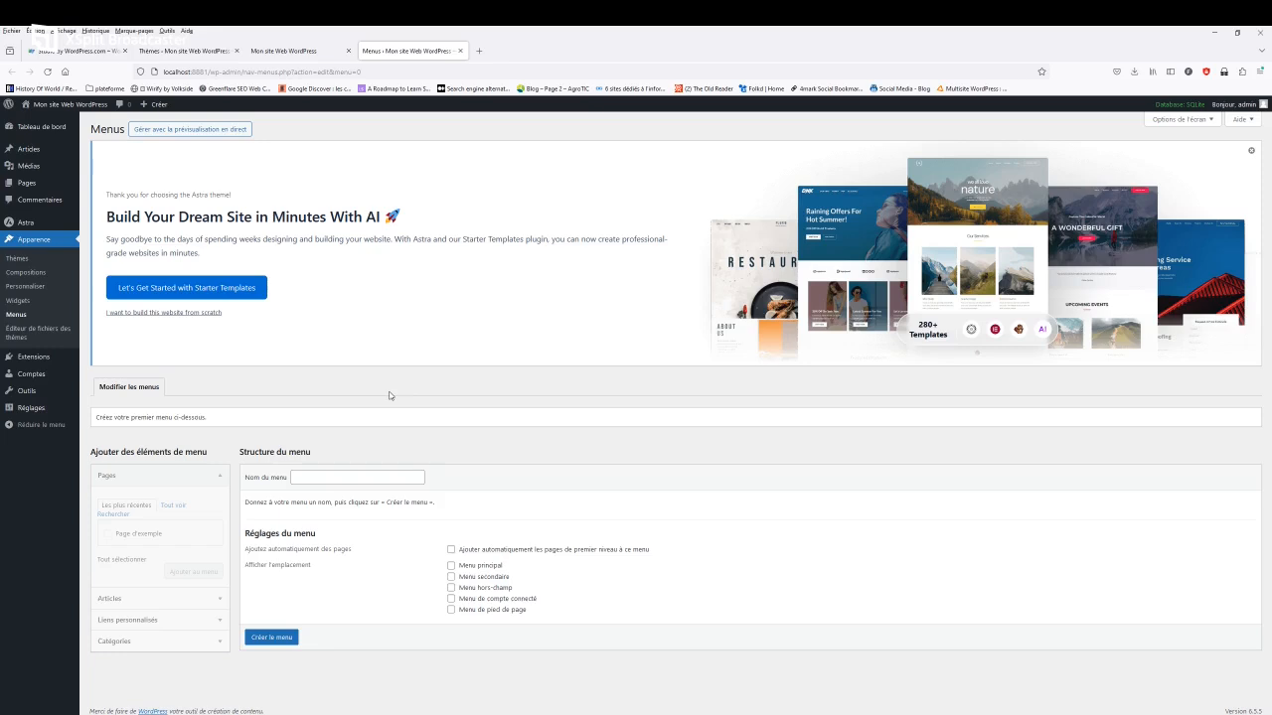
{"action": "left_click", "coordinate": [1179, 105]}
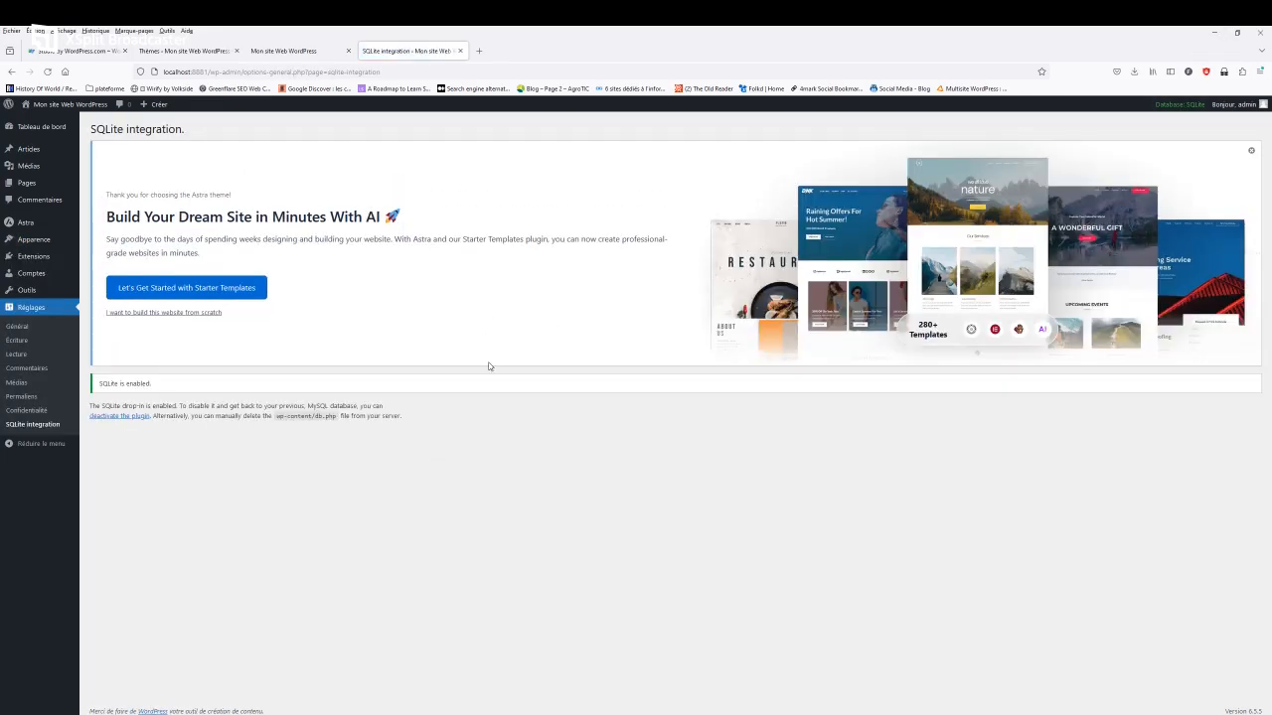
{"action": "left_click", "coordinate": [137, 416]}
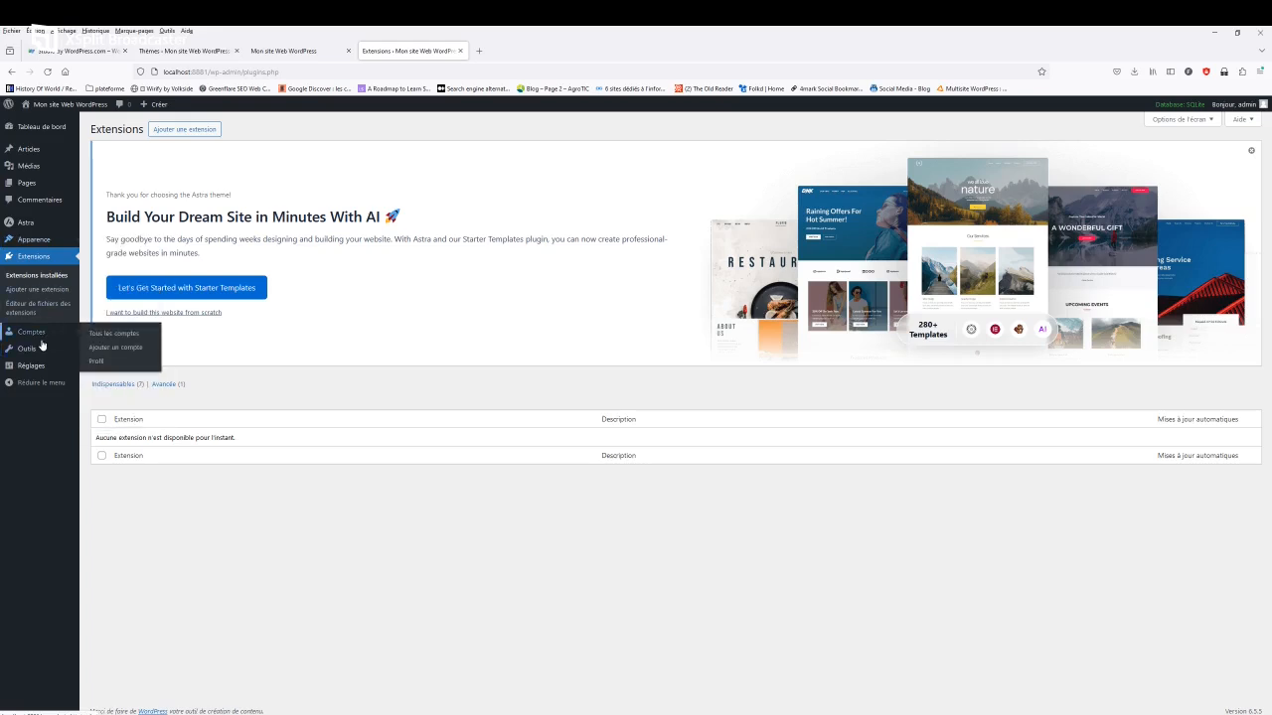
{"action": "mouse_move", "coordinate": [42, 364]}
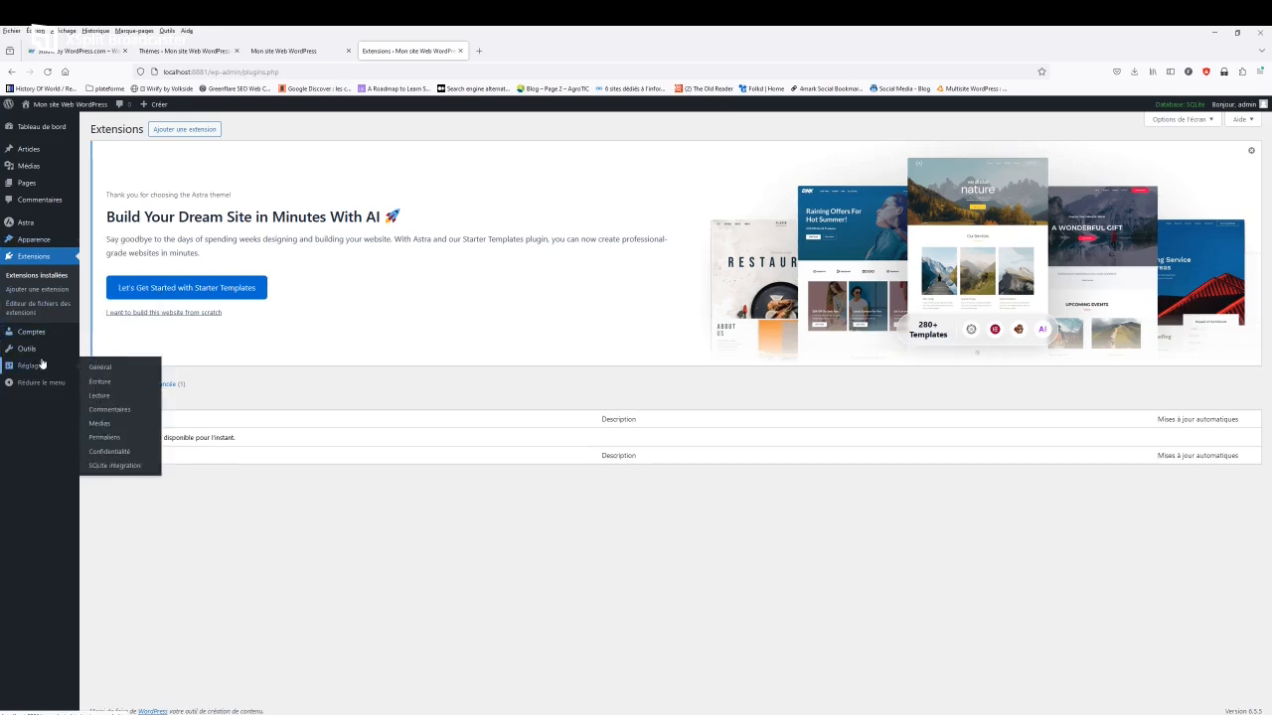
{"action": "left_click", "coordinate": [105, 466]}
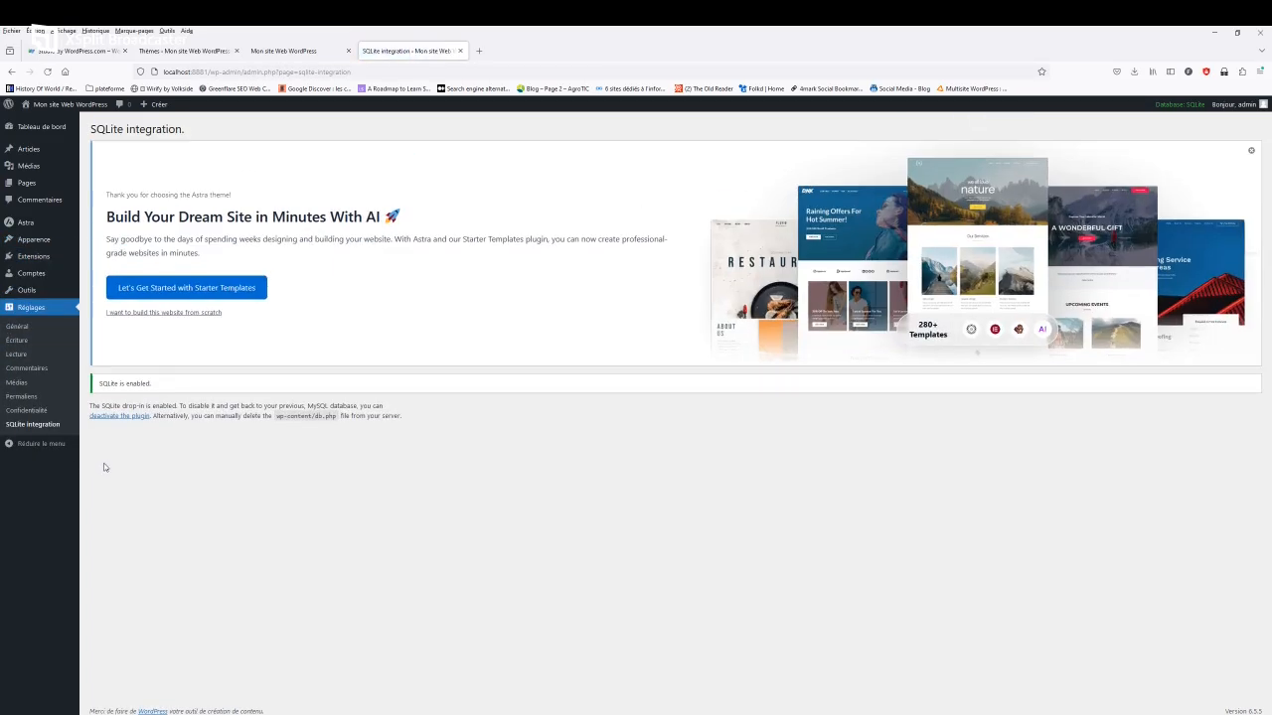
{"action": "left_click", "coordinate": [119, 415]}
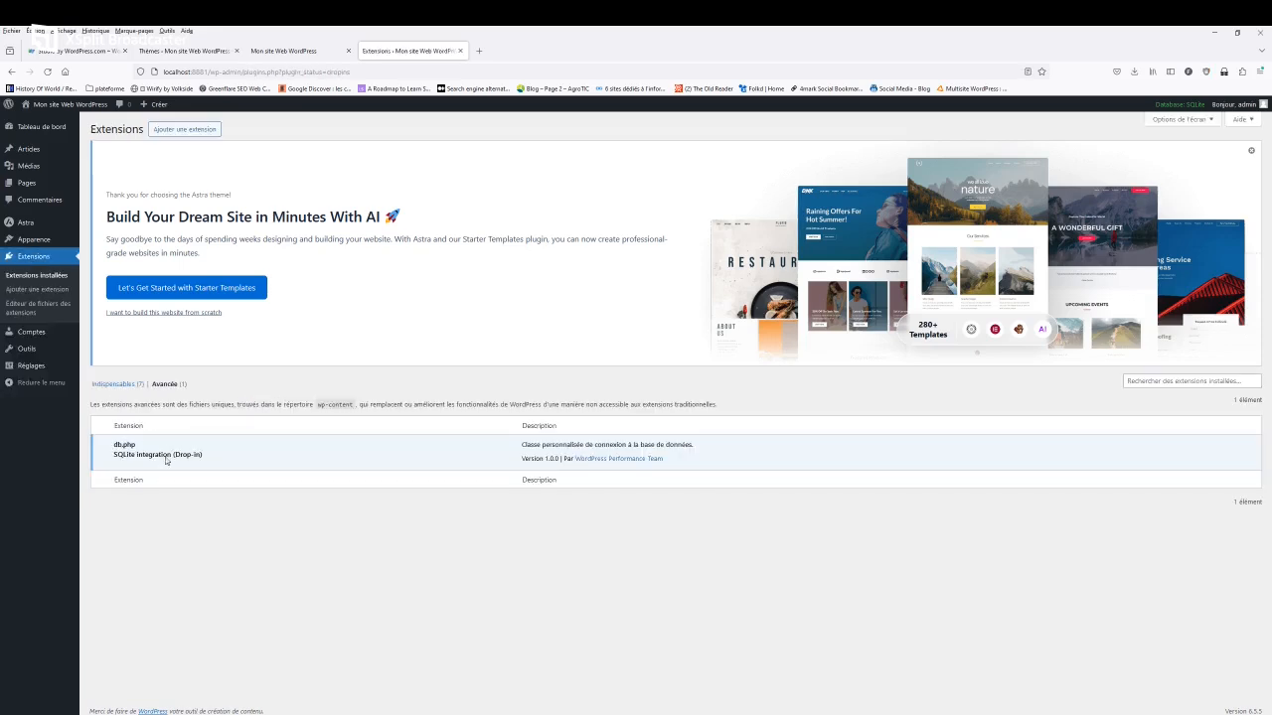
{"action": "left_click", "coordinate": [123, 385]}
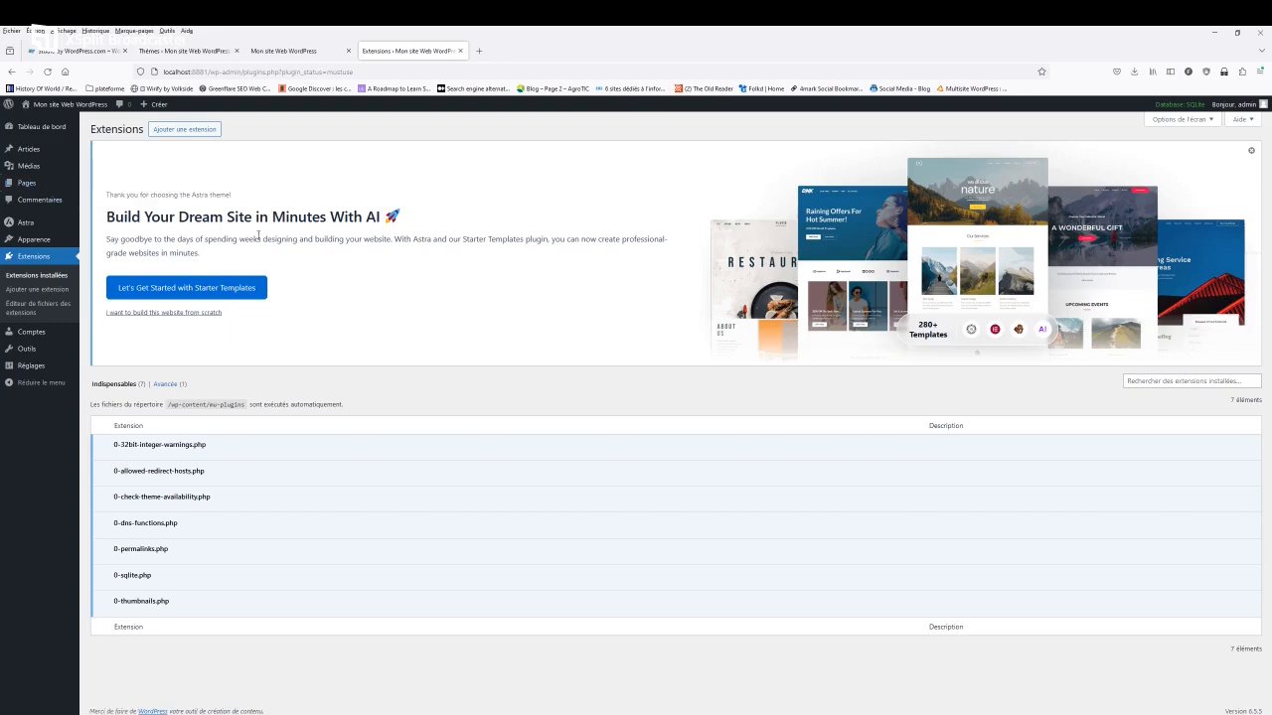
Examine the featured plugin catalogue and the ZIP upload form, and return to the installed plugins.
{"action": "left_click", "coordinate": [38, 289]}
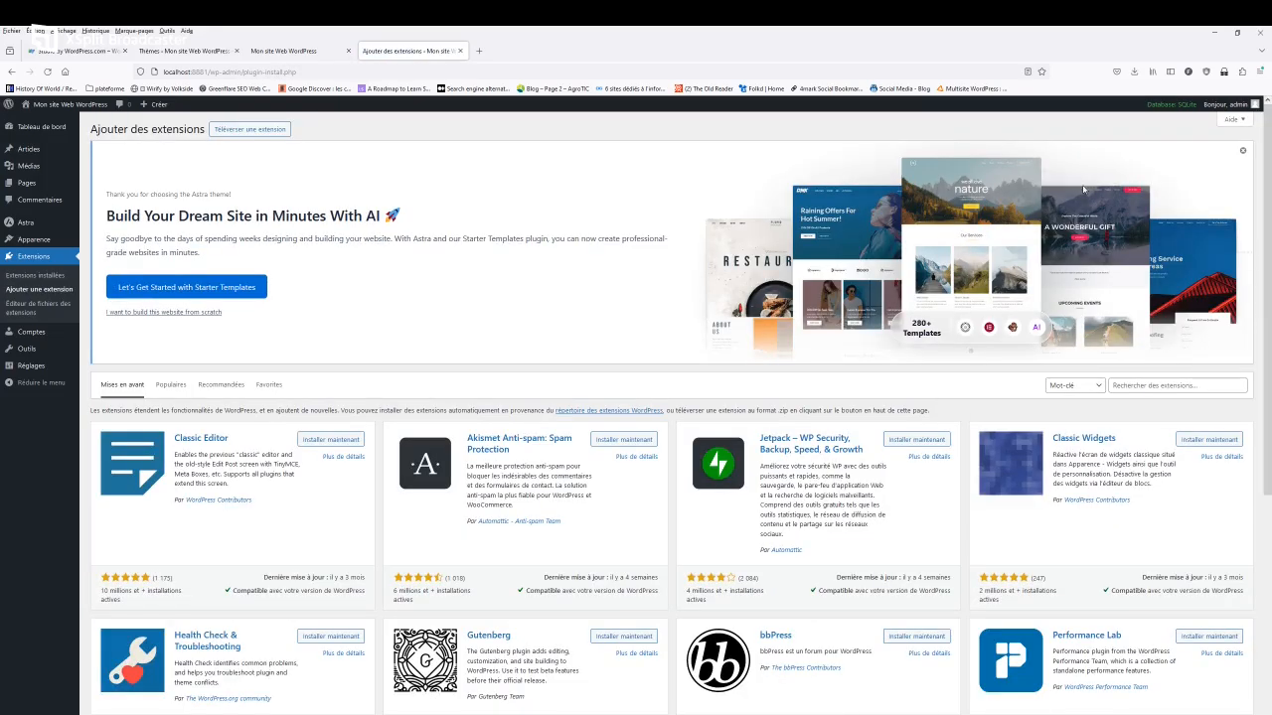
{"action": "left_click", "coordinate": [268, 131]}
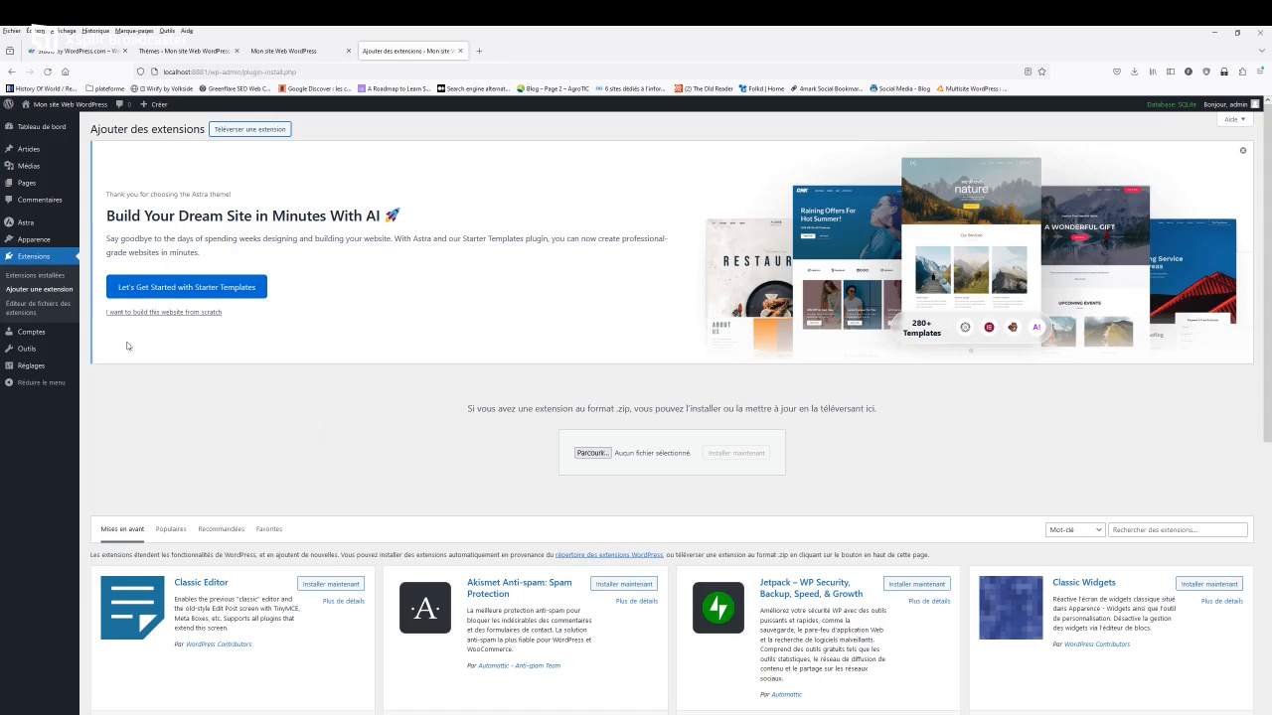
{"action": "left_click", "coordinate": [38, 275]}
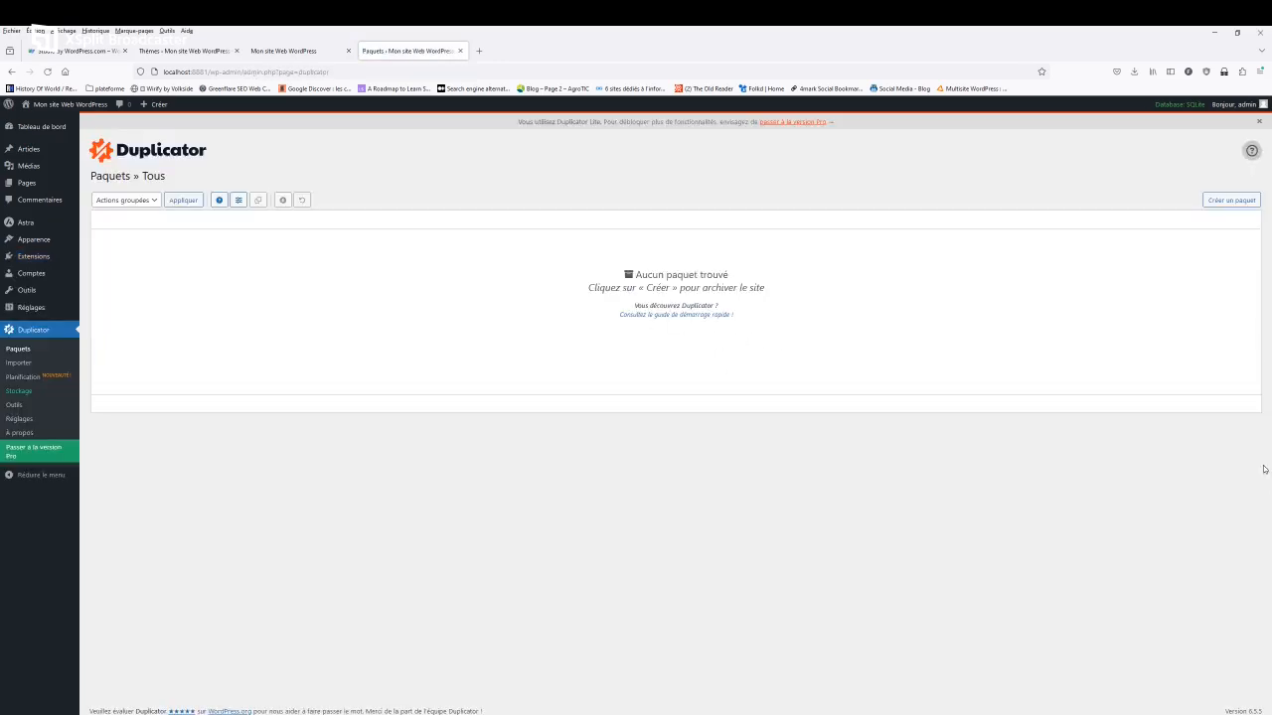
Try to create a package of the local site with Duplicator, and deactivate the Duplicator plugin.
{"action": "left_click", "coordinate": [1228, 202]}
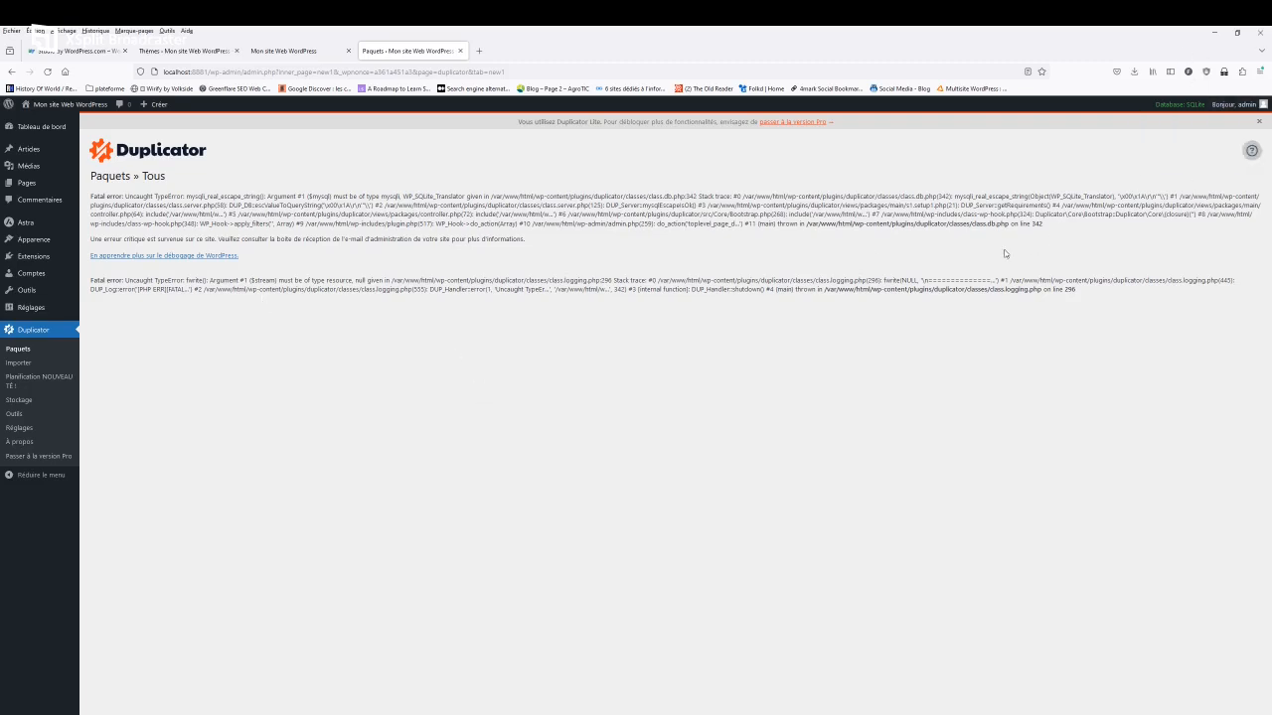
{"action": "scroll", "coordinate": [1242, 140], "scroll_direction": "down", "scroll_amount": 1}
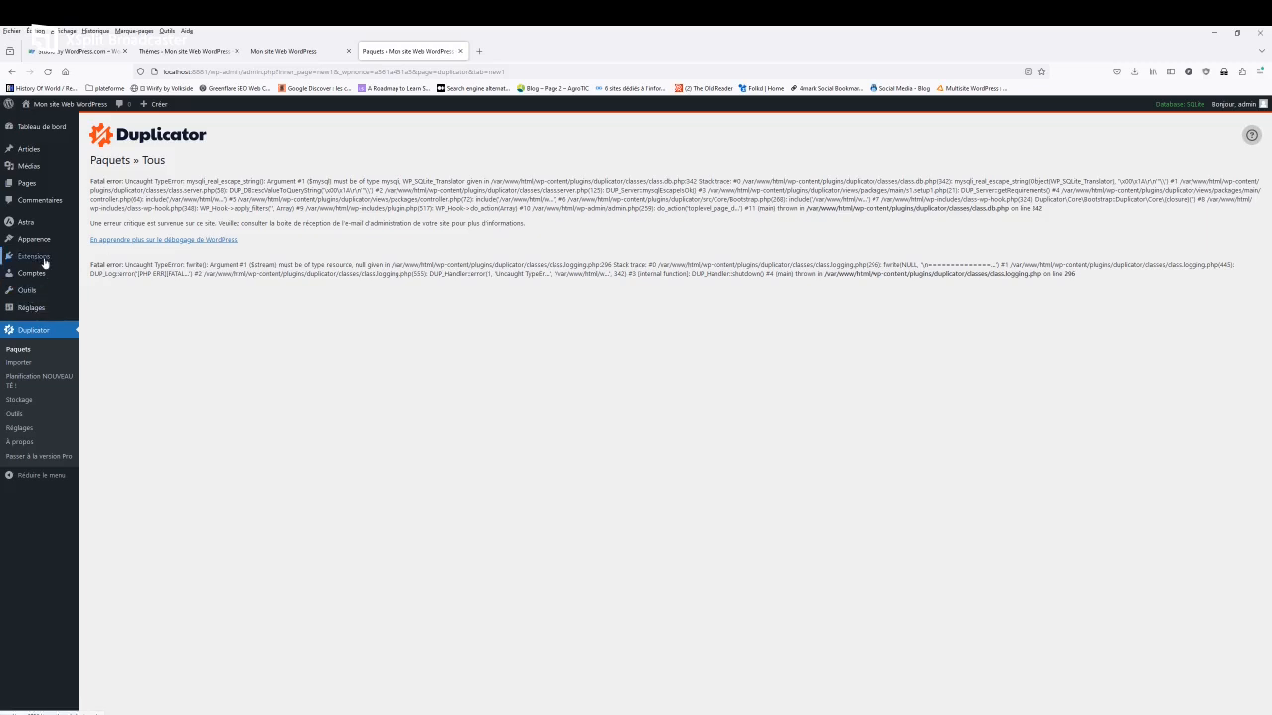
{"action": "mouse_move", "coordinate": [44, 262]}
{"action": "left_click", "coordinate": [89, 260]}
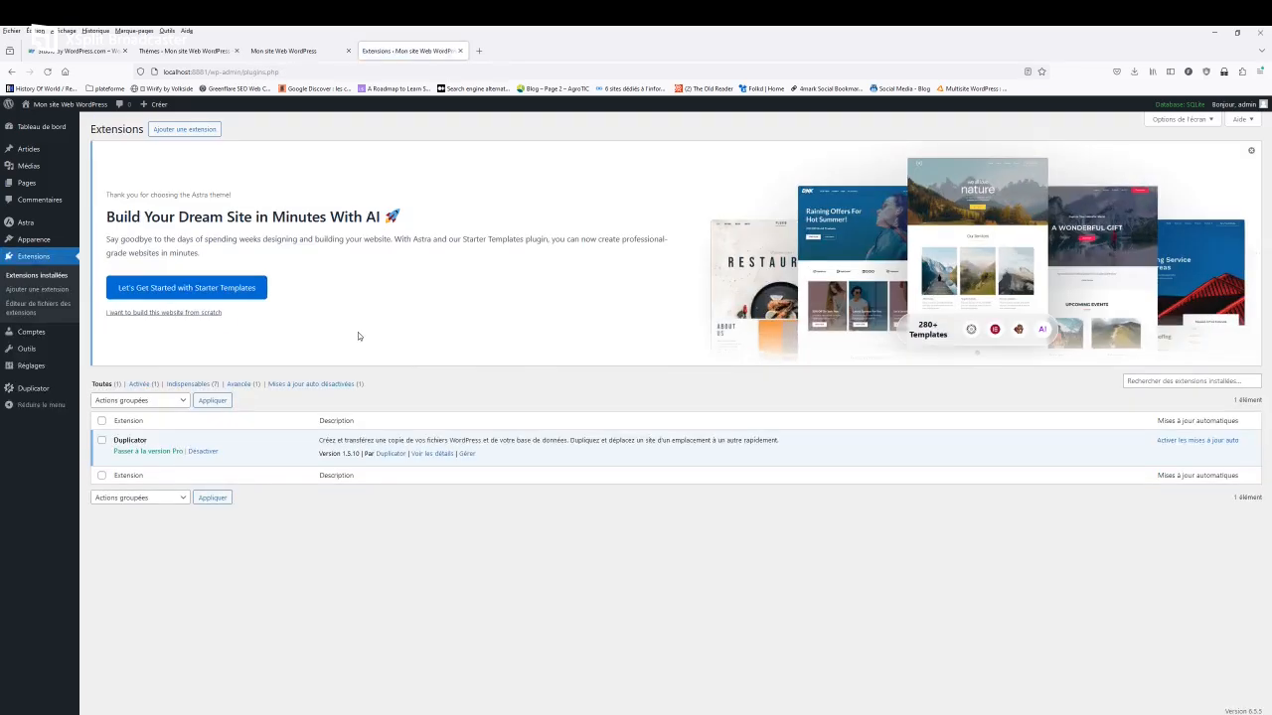
{"action": "left_click", "coordinate": [203, 452]}
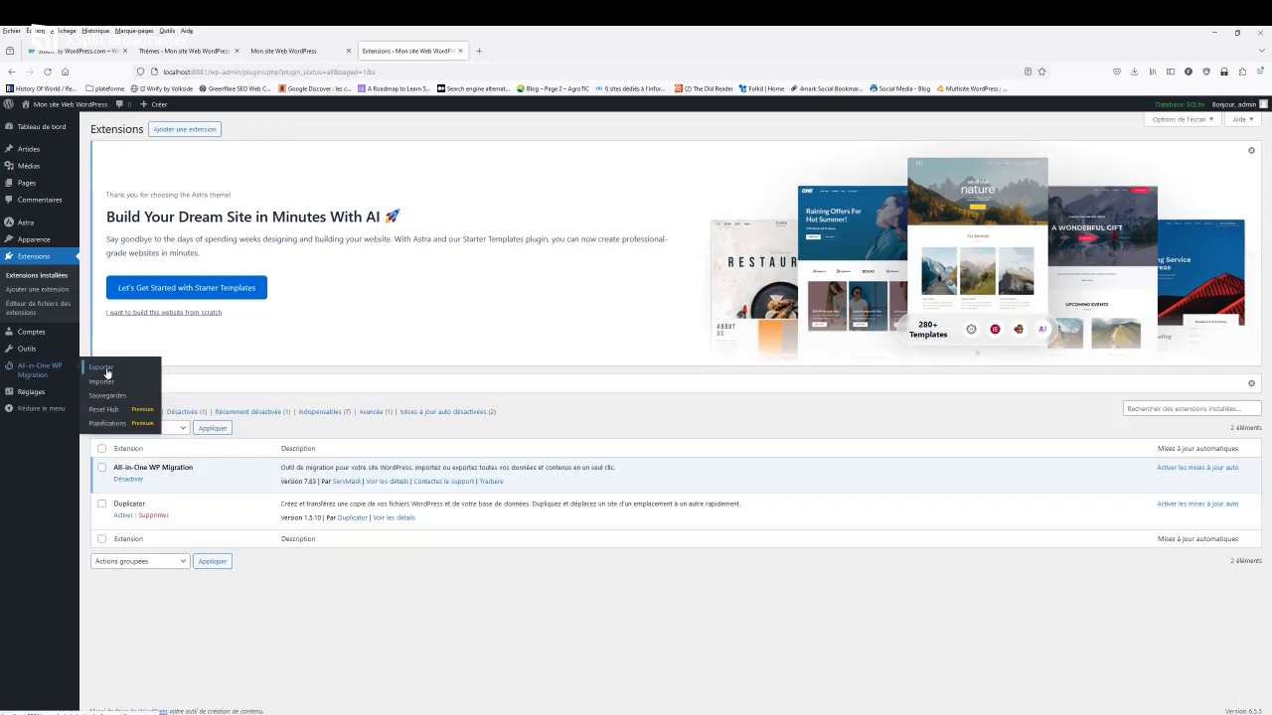
Export the local site to a file with All-in-One WP Migration and close the export dialog.
{"action": "left_click", "coordinate": [104, 369]}
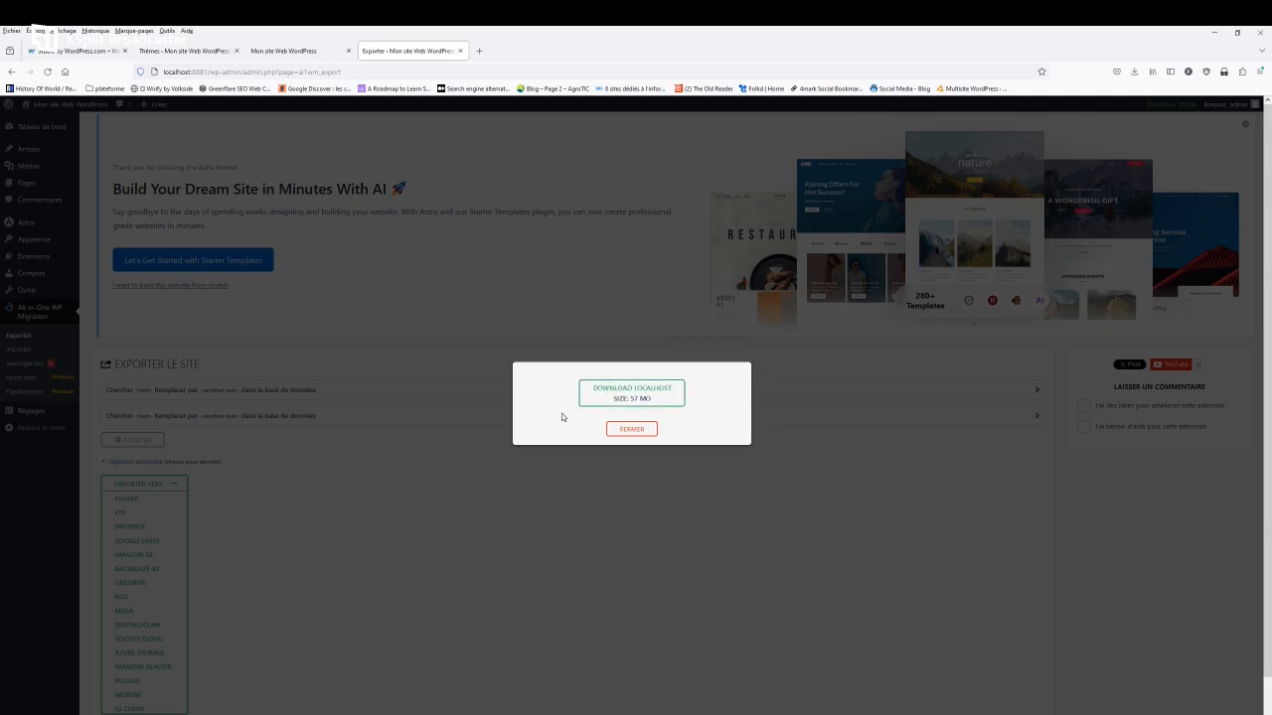
{"action": "left_click", "coordinate": [632, 429]}
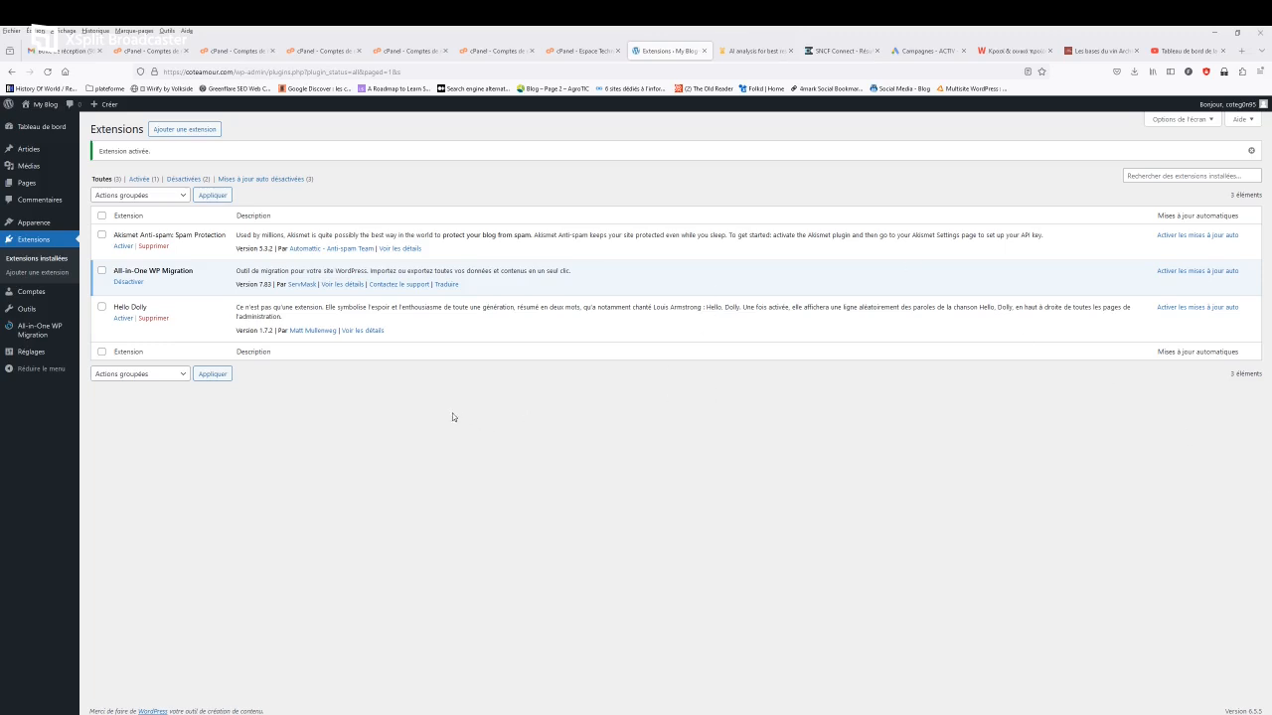
Import the downloaded local site backup into the hosted coteamour.com site with All-in-One WP Migration, accepting the overwrite of its content.
{"action": "mouse_move", "coordinate": [44, 328]}
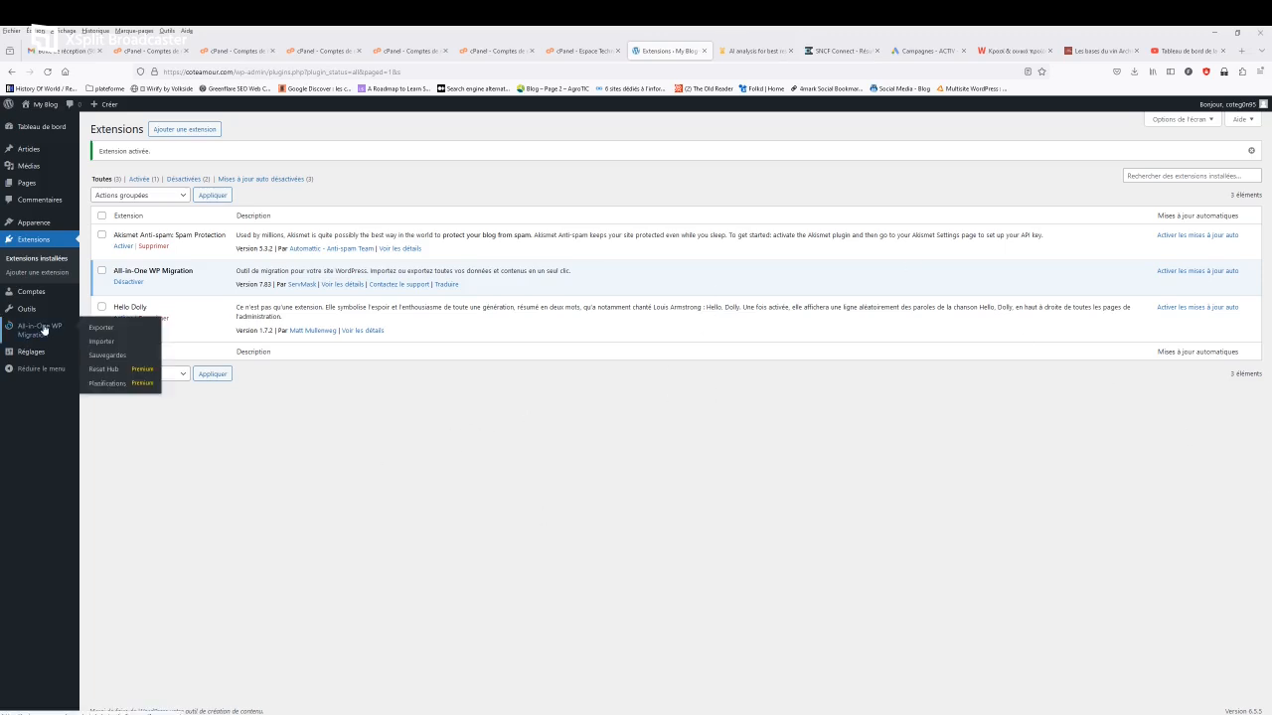
{"action": "left_click", "coordinate": [120, 341]}
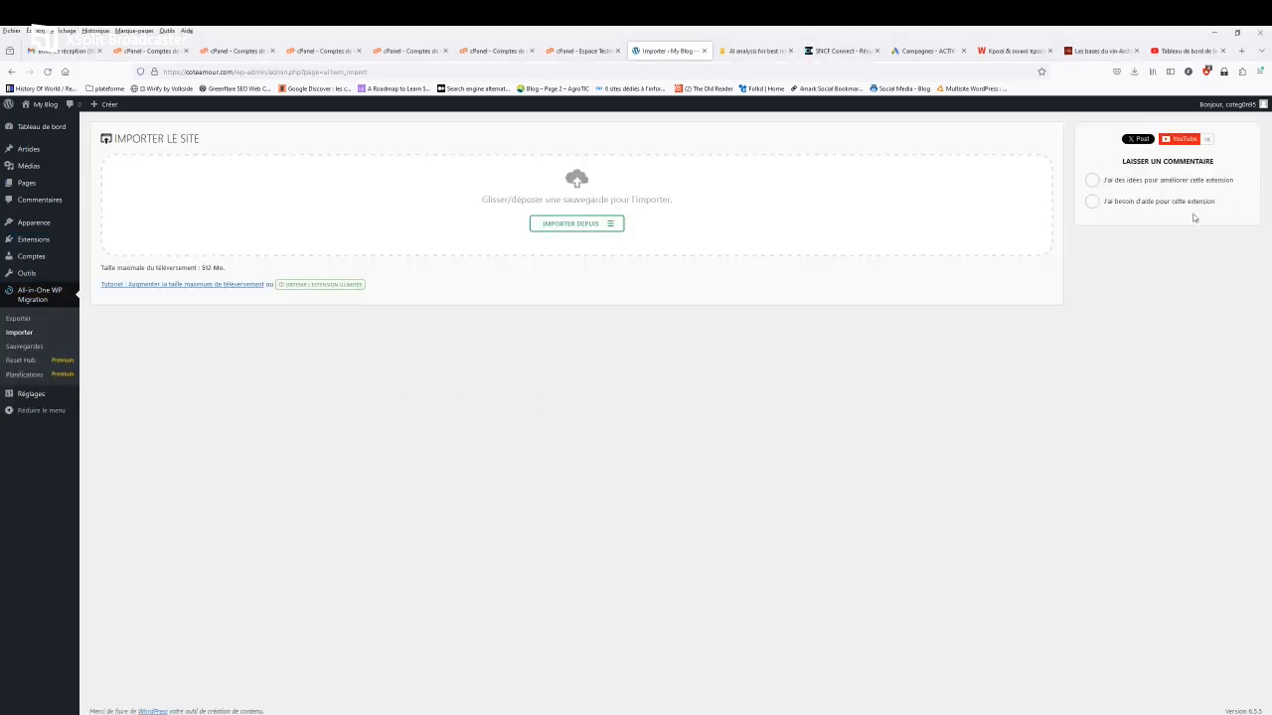
{"action": "left_click", "coordinate": [1134, 70]}
{"action": "left_click_drag", "start_coordinate": [1038, 94], "coordinate": [630, 203]}
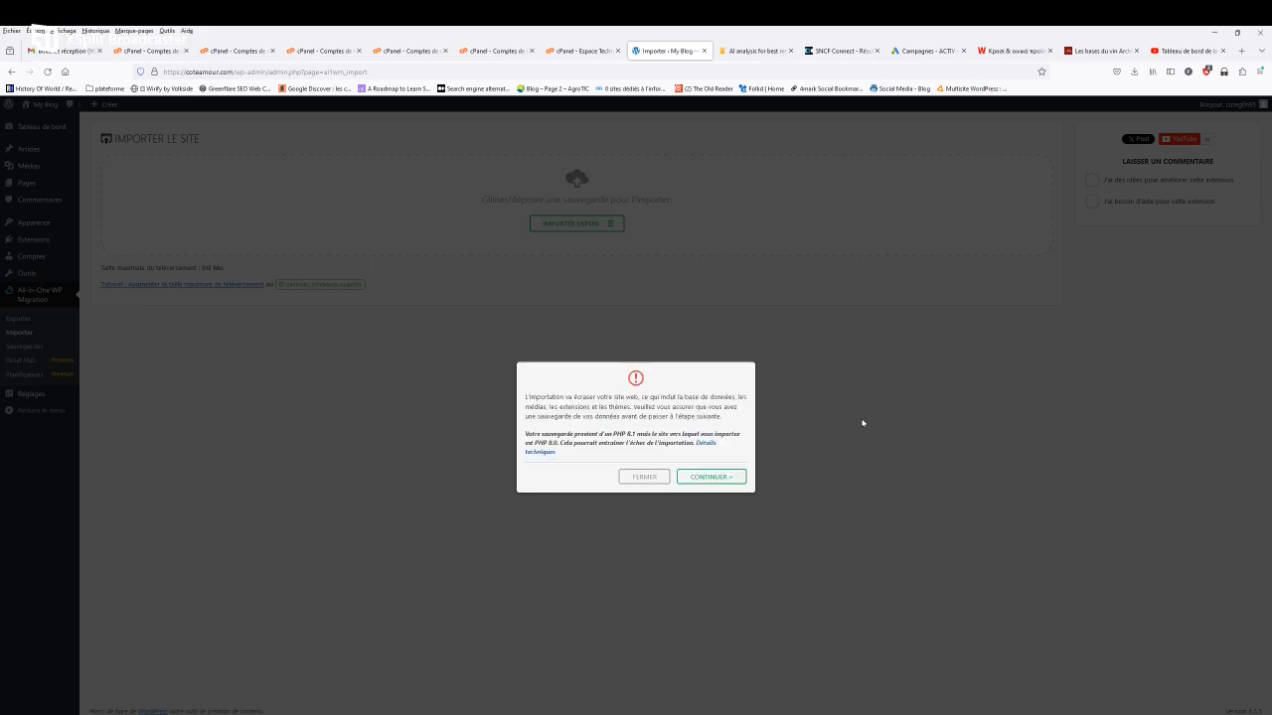
{"action": "left_click", "coordinate": [732, 480]}
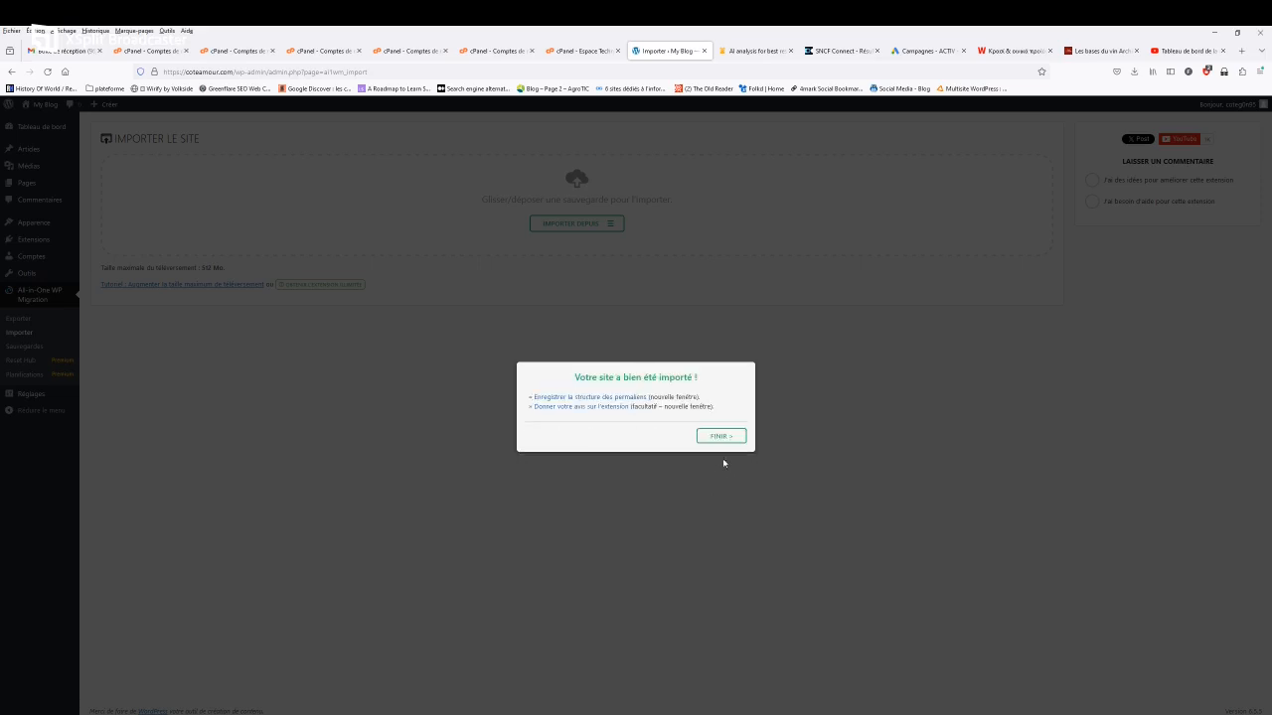
{"action": "left_click", "coordinate": [722, 436]}
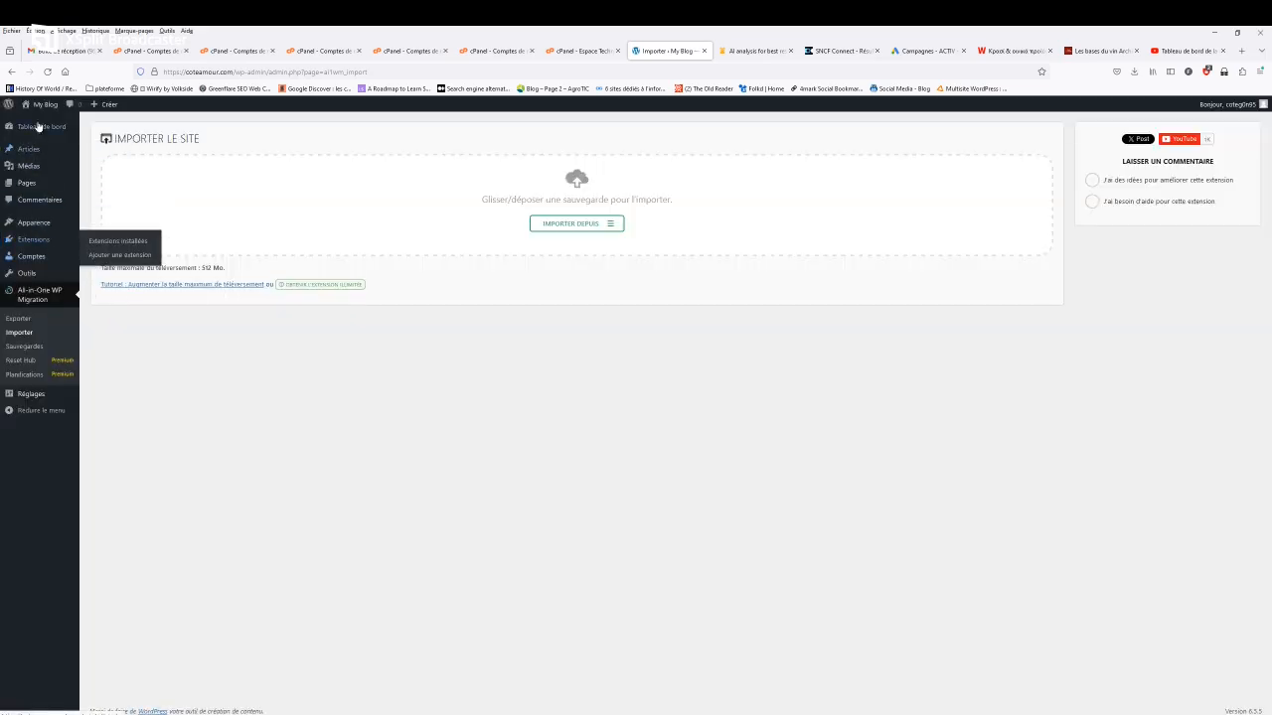
Examine the hosted site's installed plugins and administration entries, and compare with the local site's details in Studio.
{"action": "left_click", "coordinate": [91, 242]}
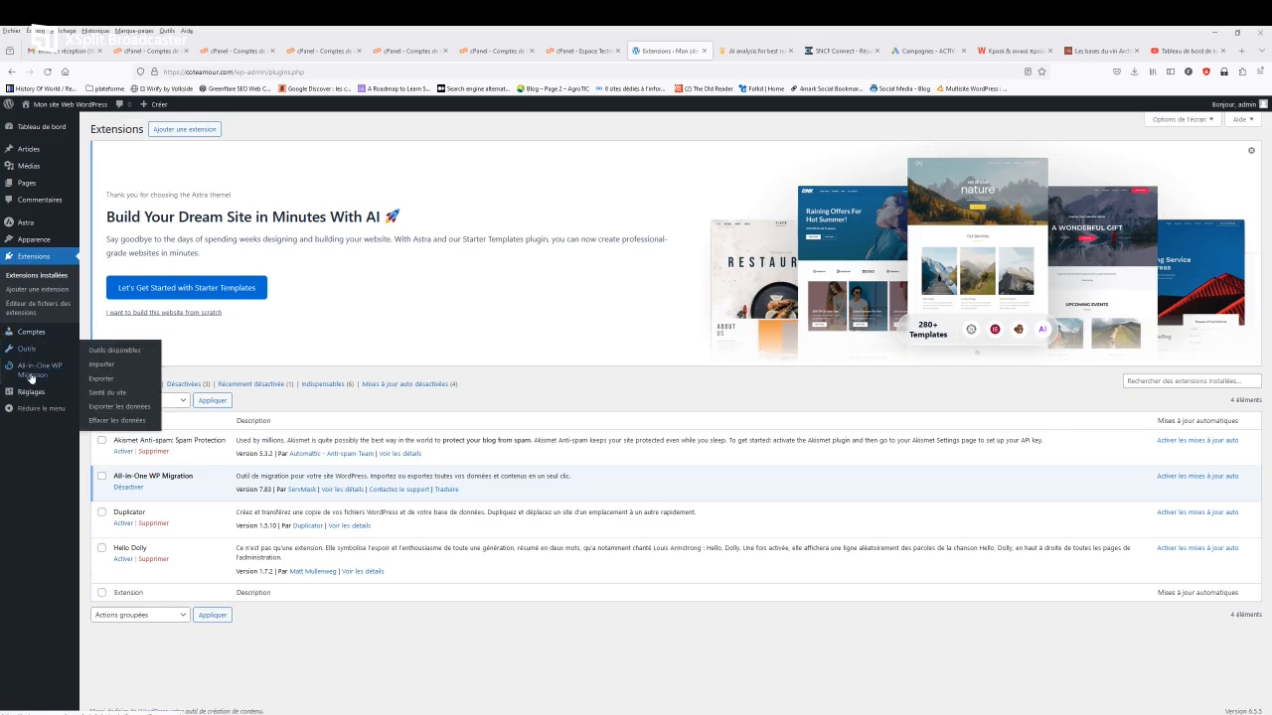
{"action": "mouse_move", "coordinate": [30, 397]}
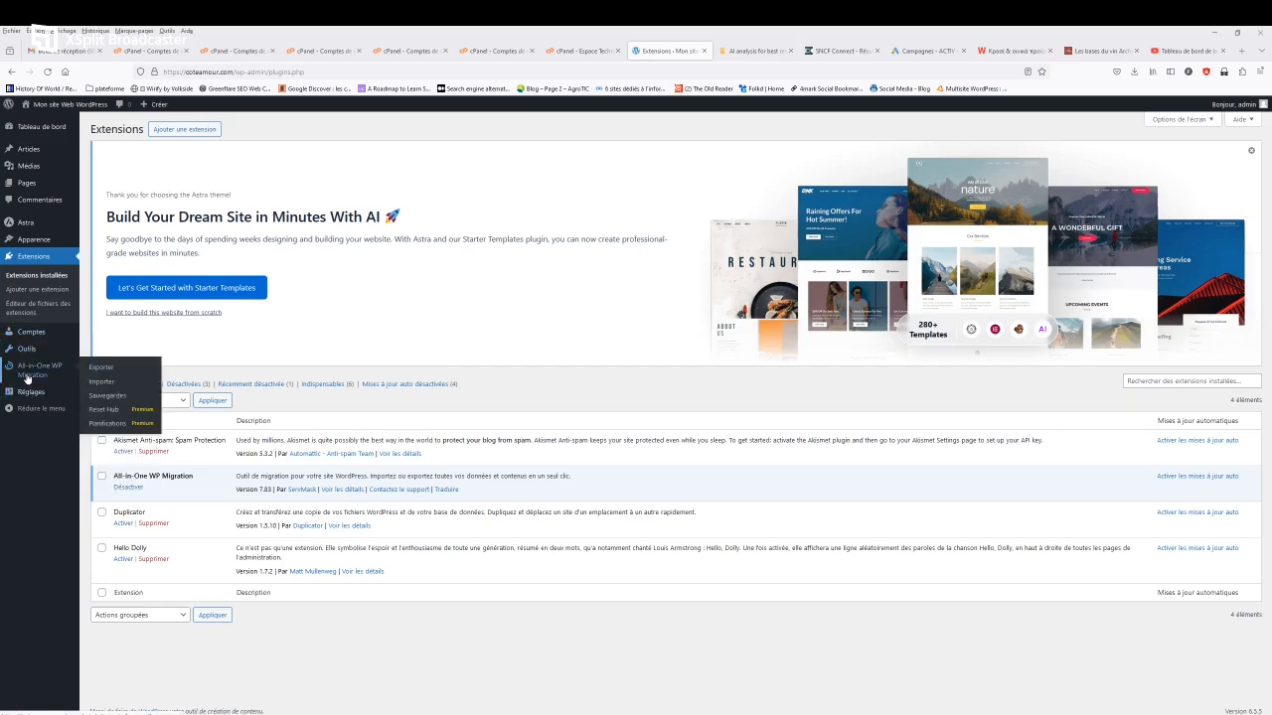
{"action": "mouse_move", "coordinate": [26, 351]}
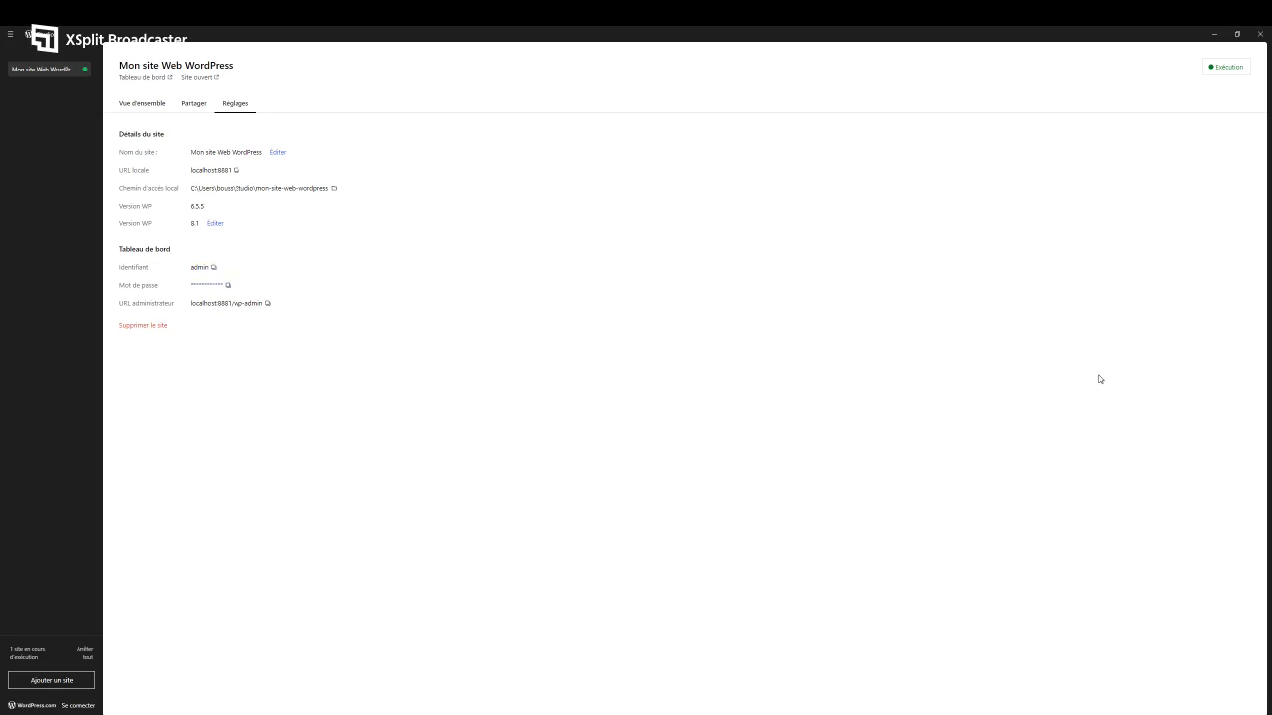
{"action": "left_click", "coordinate": [1212, 37]}
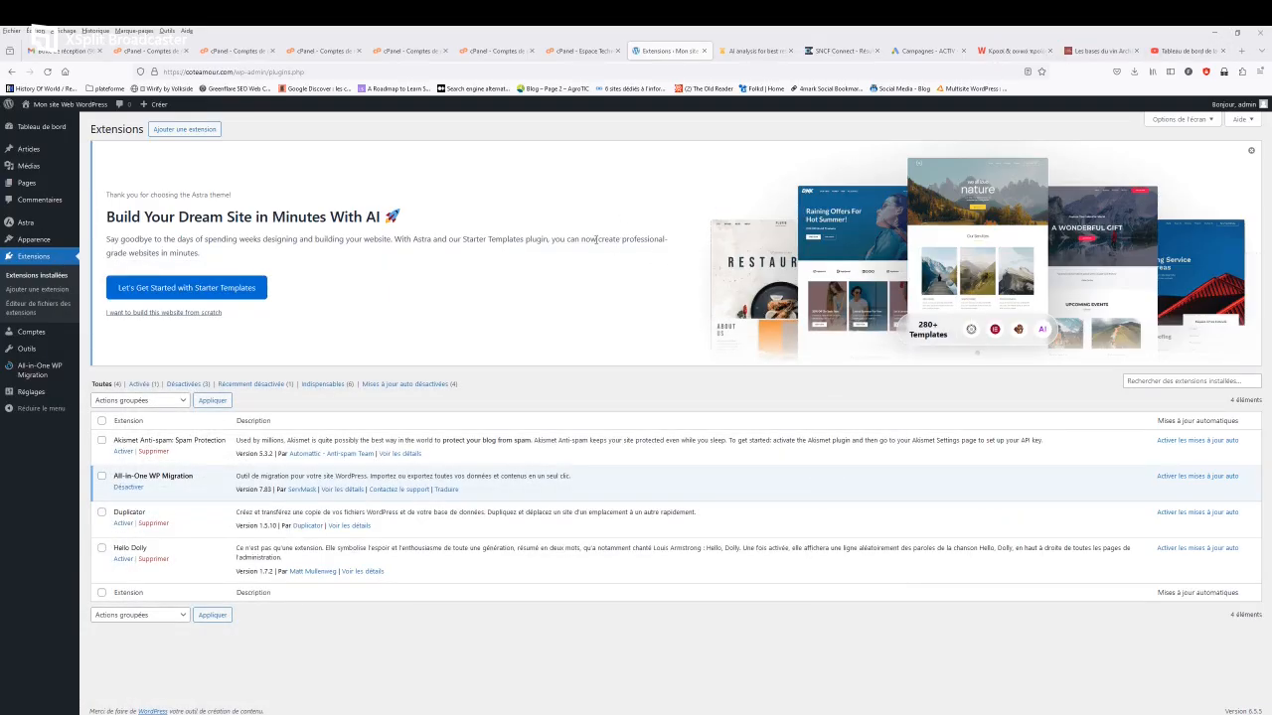